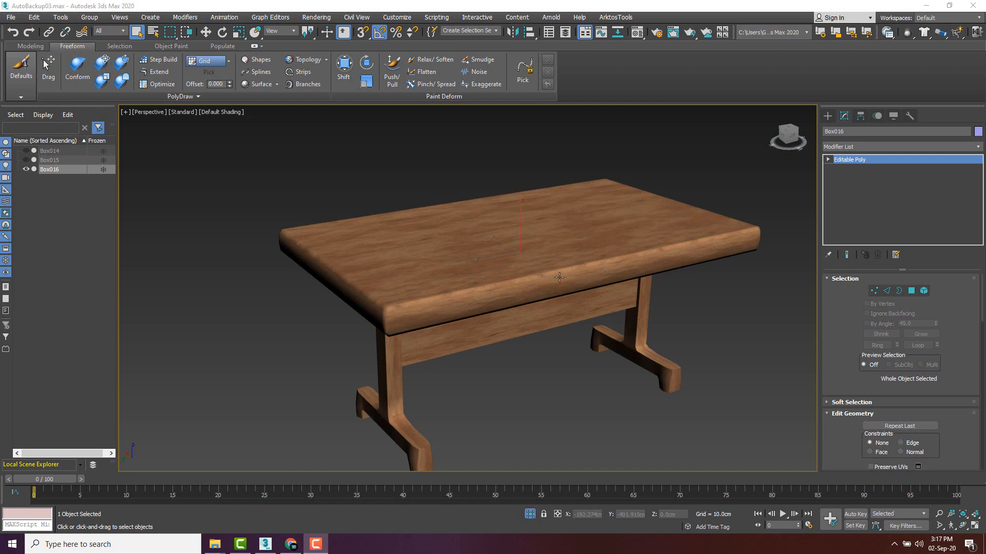
Examine the wood grain on the textured table and compare it with the Wood005_2K_Color.jpg texture image.
middle_click_drag(575, 272, 500, 261, "alt")
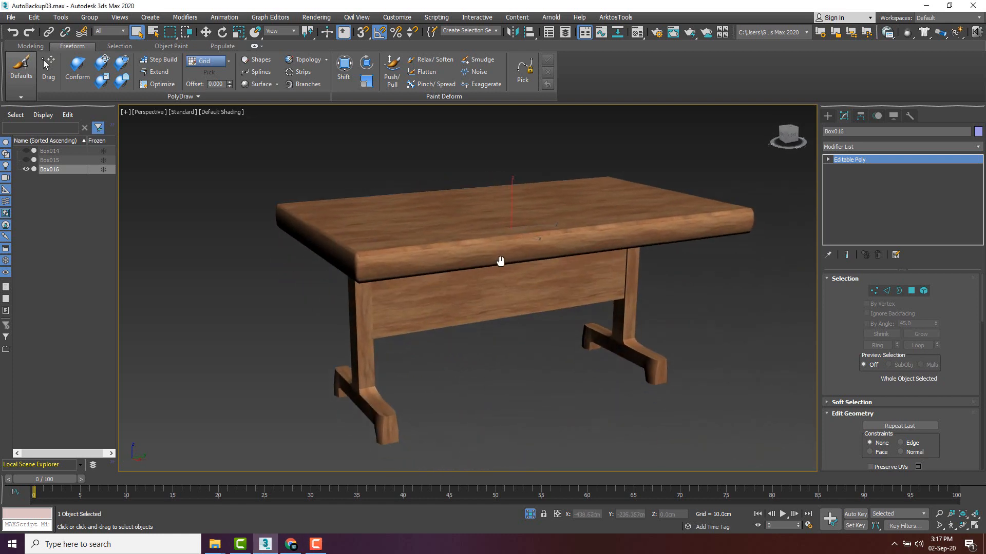
scroll(476, 247, "up", 6)
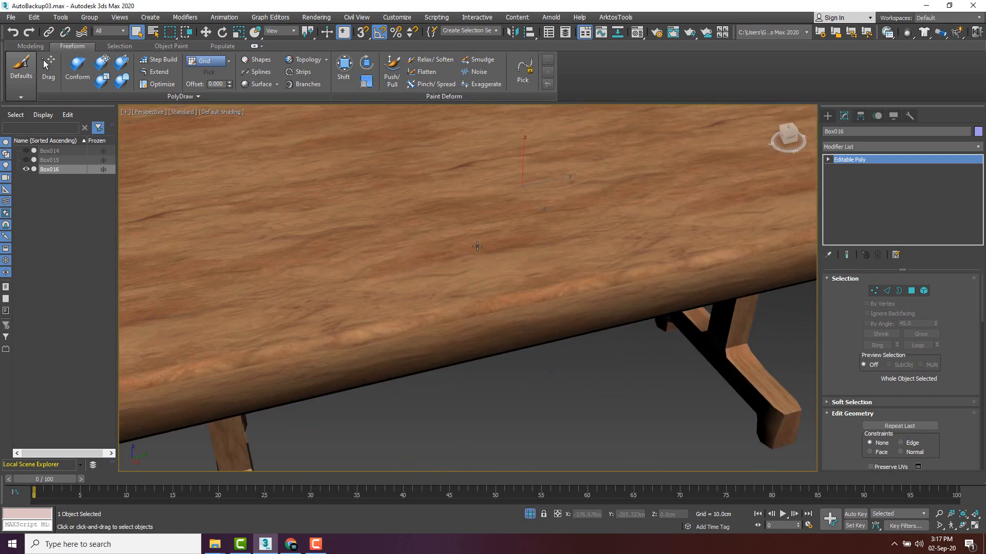
scroll(476, 247, "down", 8)
middle_click_drag(462, 275, 458, 269)
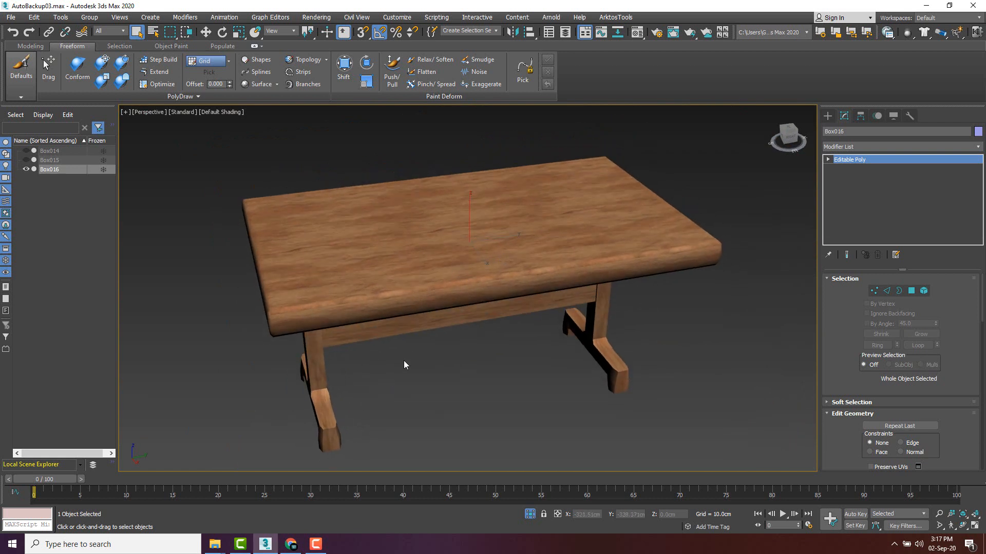
mouse_move(215, 544)
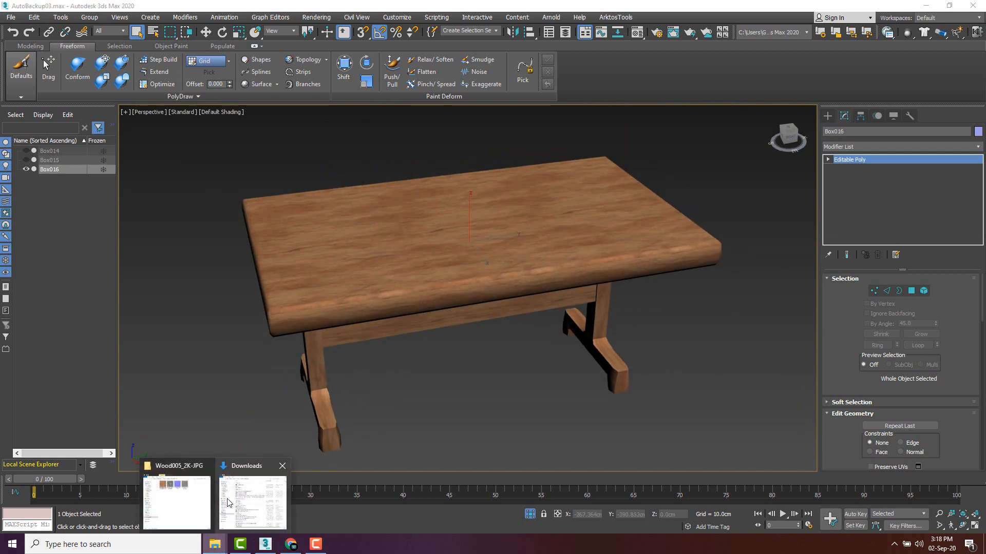
left_click(176, 501)
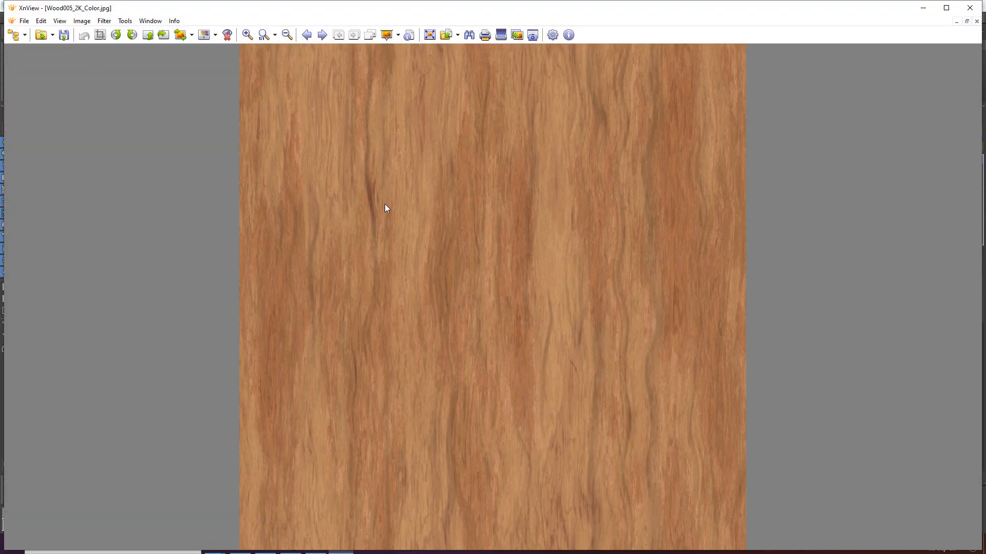
left_click(922, 7)
left_click(745, 171)
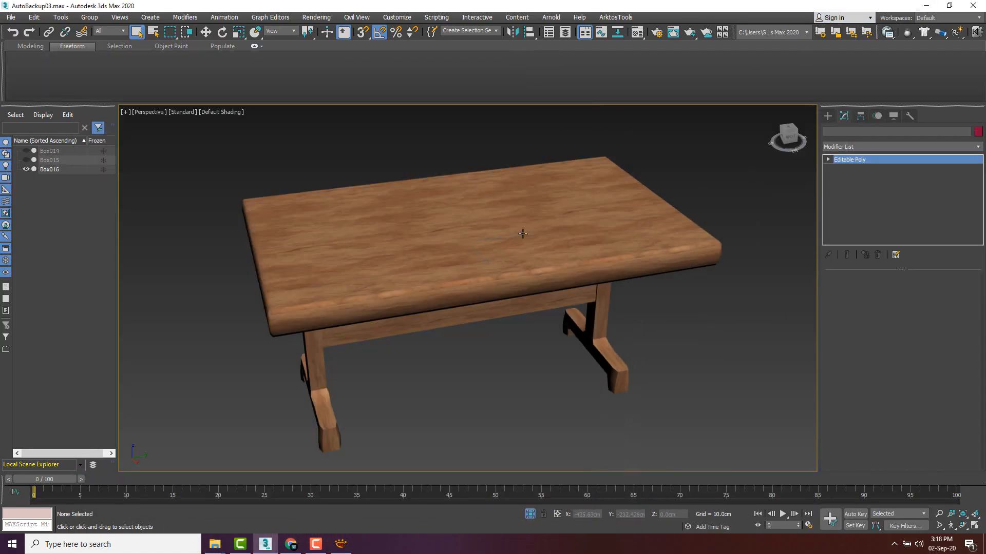
left_click(523, 233)
mouse_move(539, 226)
middle_mouse_down("alt")
mouse_move(541, 209)
mouse_move(539, 241)
middle_mouse_up("alt")
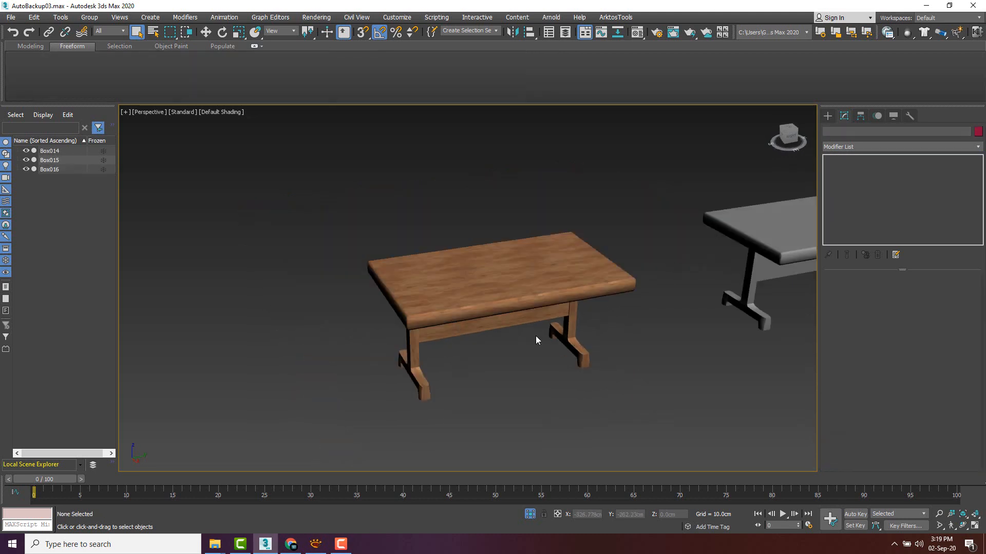
Apply the Wood005_2K_Color image from the Wood005_2K-JPG folder to the grey table as its texture.
scroll(602, 312, "down", 2)
middle_click_drag(602, 313, 628, 274)
left_click(480, 315)
scroll(641, 297, "up", 3)
scroll(575, 284, "up", 2)
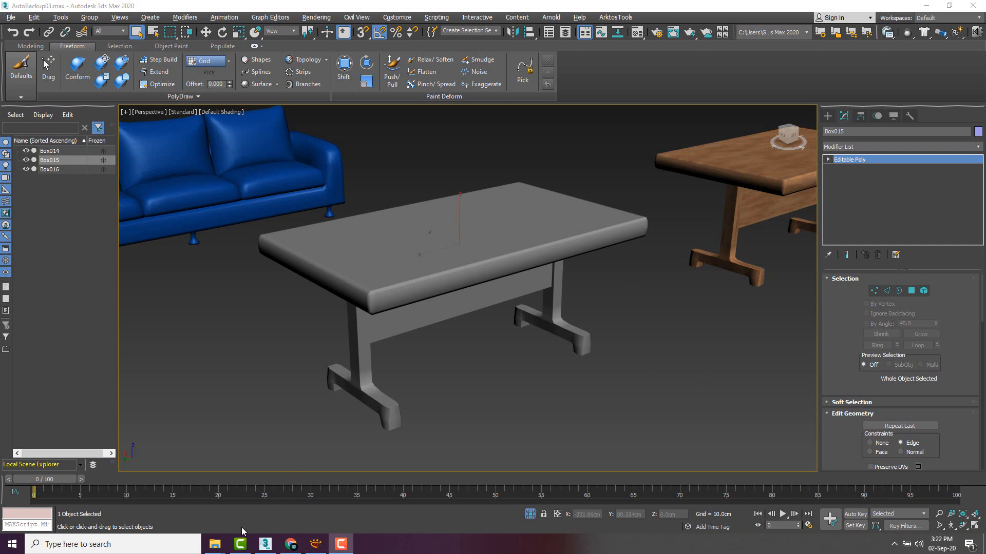
left_click(175, 492)
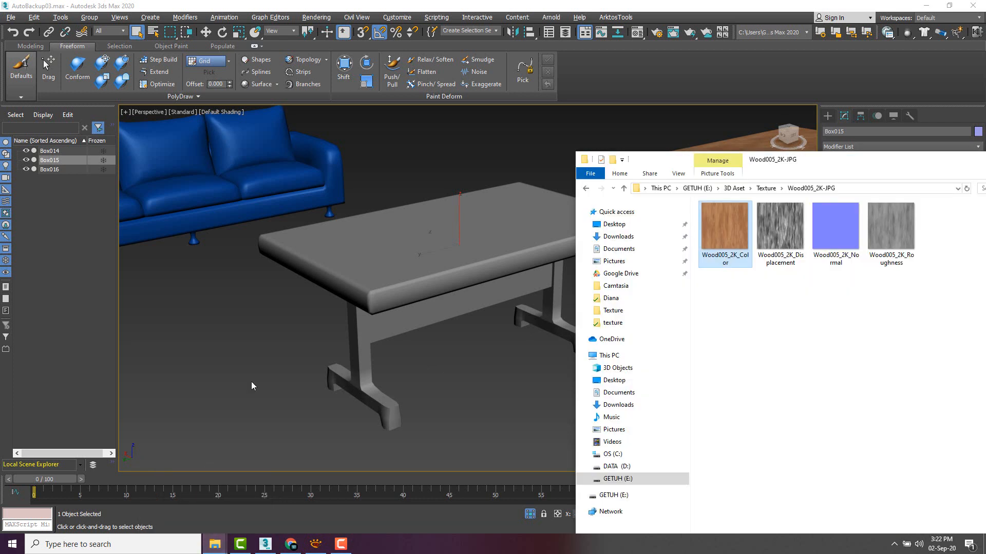
left_click_drag(655, 160, 744, 158)
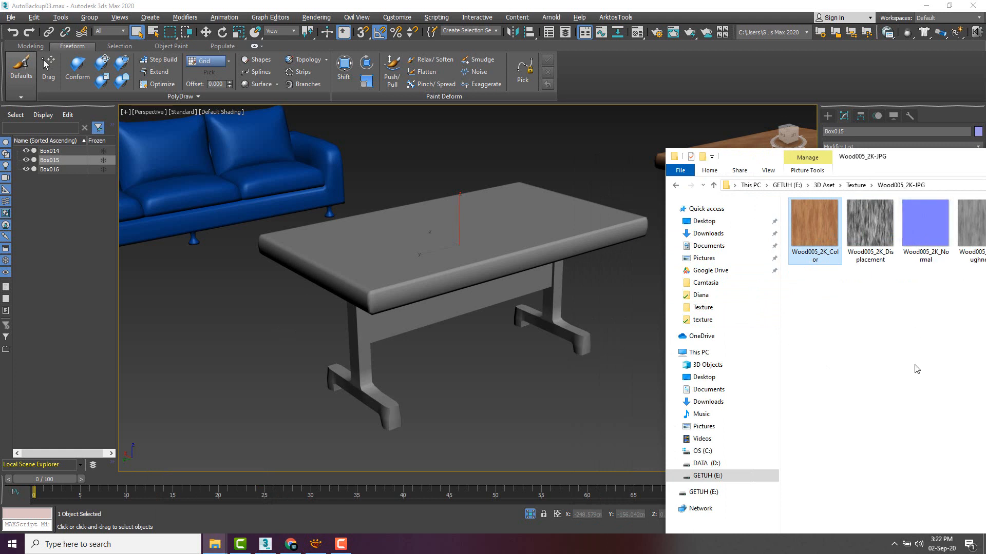
left_click_drag(814, 229, 498, 268)
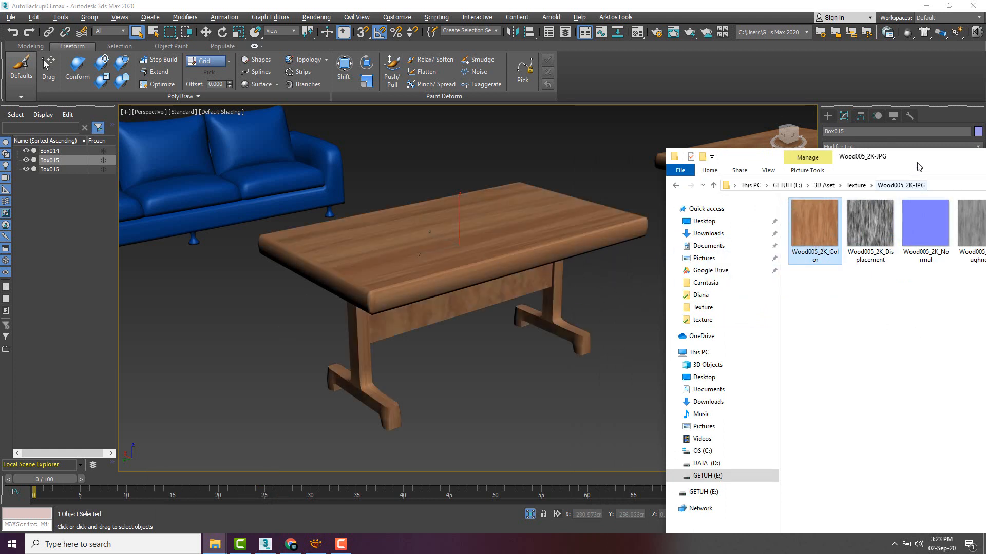
left_click_drag(922, 164, 723, 191)
left_click(917, 184)
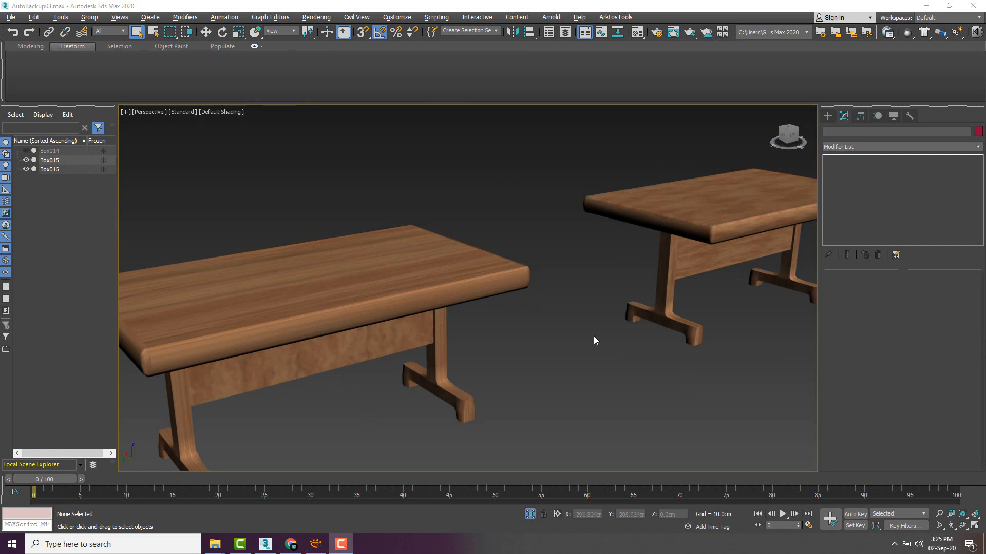
Move the Box016 table along the Y axis to about Y -210 cm, close beside the Box015 table.
mouse_move(594, 336)
middle_mouse_down("alt")
mouse_move(571, 326)
mouse_move(581, 336)
middle_mouse_up("alt")
left_click(714, 238)
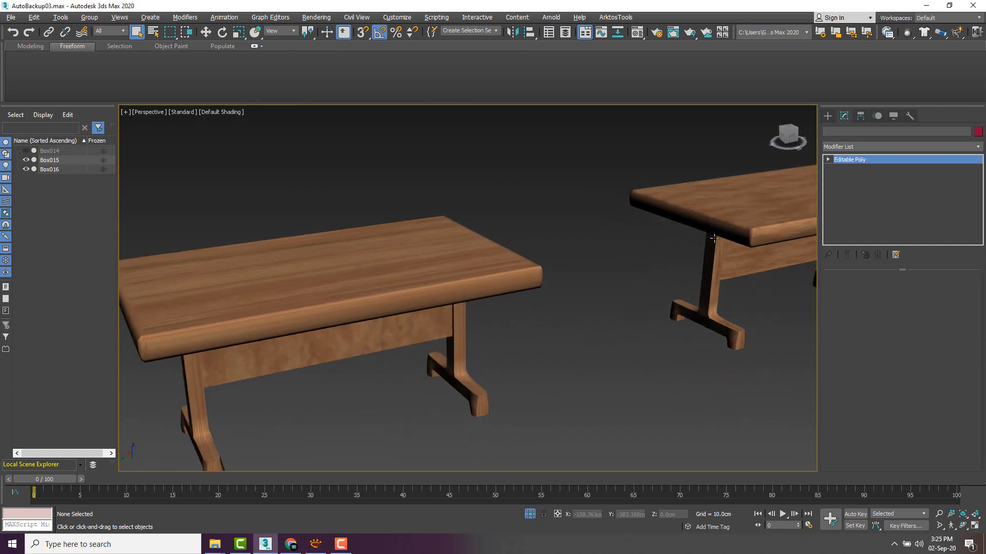
scroll(715, 247, "down", 5)
key("w")
middle_click_drag(758, 255, 723, 264)
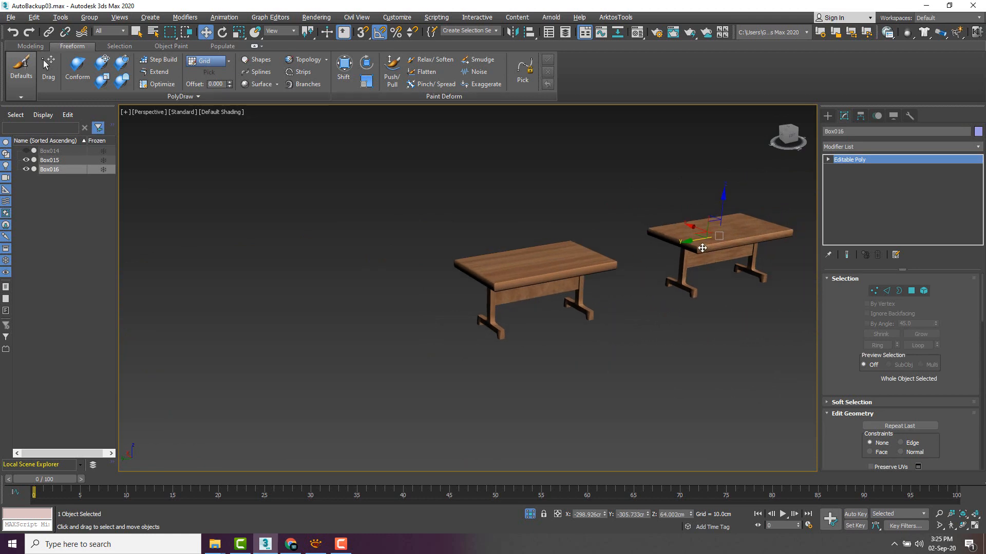
left_click_drag(697, 241, 637, 248)
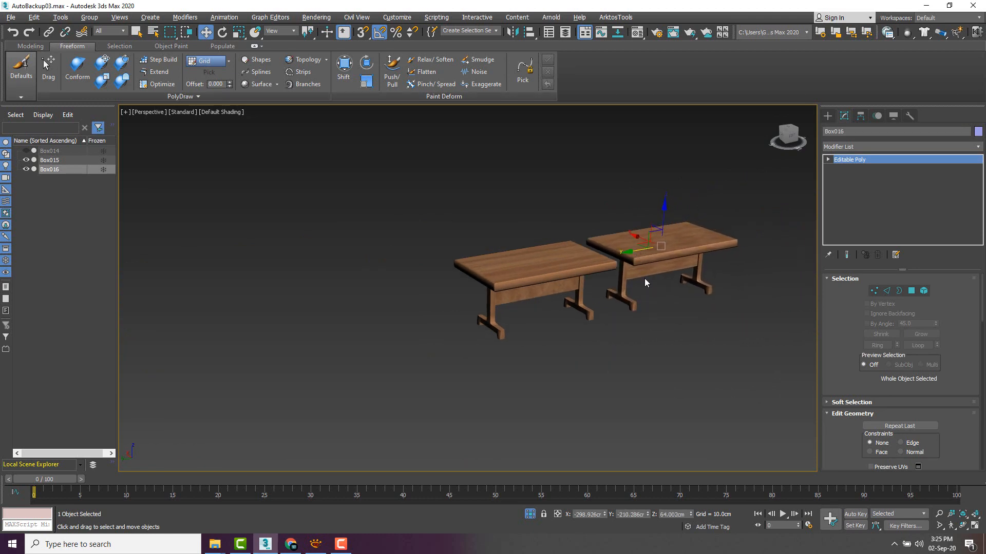
Compare the wood grain direction on the facing legs and crossboards of both tables from the side.
scroll(645, 278, "up", 6)
scroll(616, 283, "down", 4)
middle_click_drag(589, 255, 535, 267, "alt")
scroll(538, 264, "up", 3)
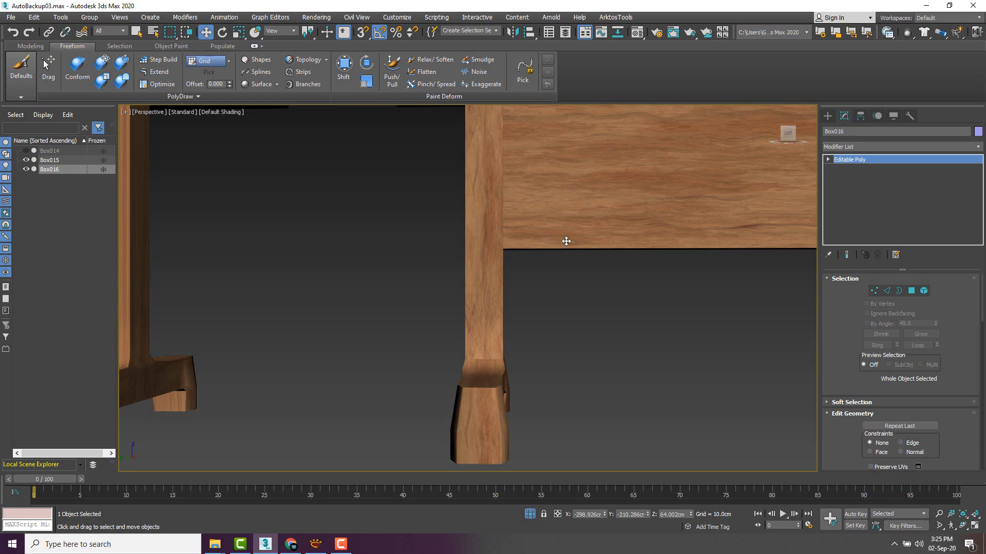
scroll(566, 236, "down", 4)
middle_click_drag(567, 235, 608, 245)
scroll(398, 215, "up", 4)
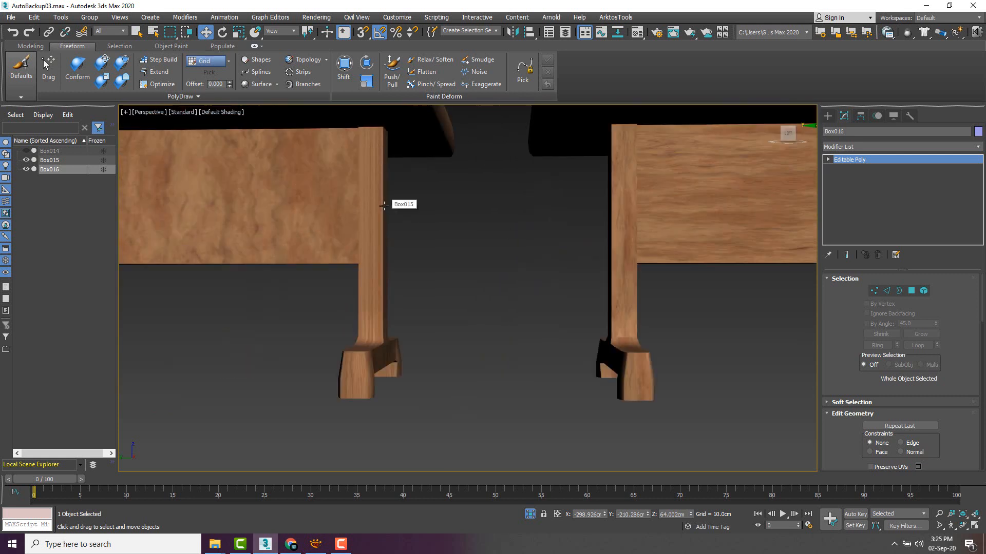
mouse_move(519, 225)
middle_mouse_down()
mouse_move(491, 232)
mouse_move(518, 231)
middle_mouse_up()
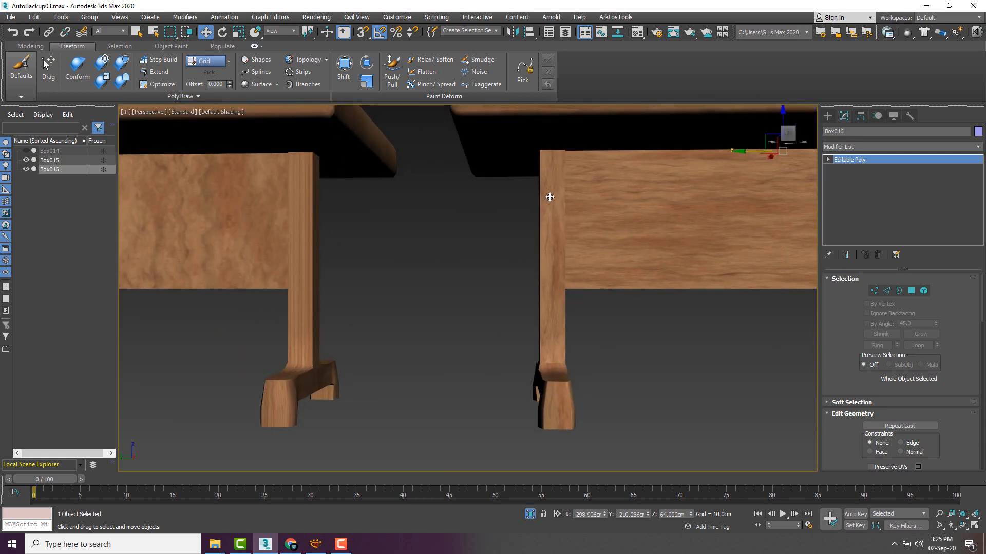
scroll(561, 289, "up", 5)
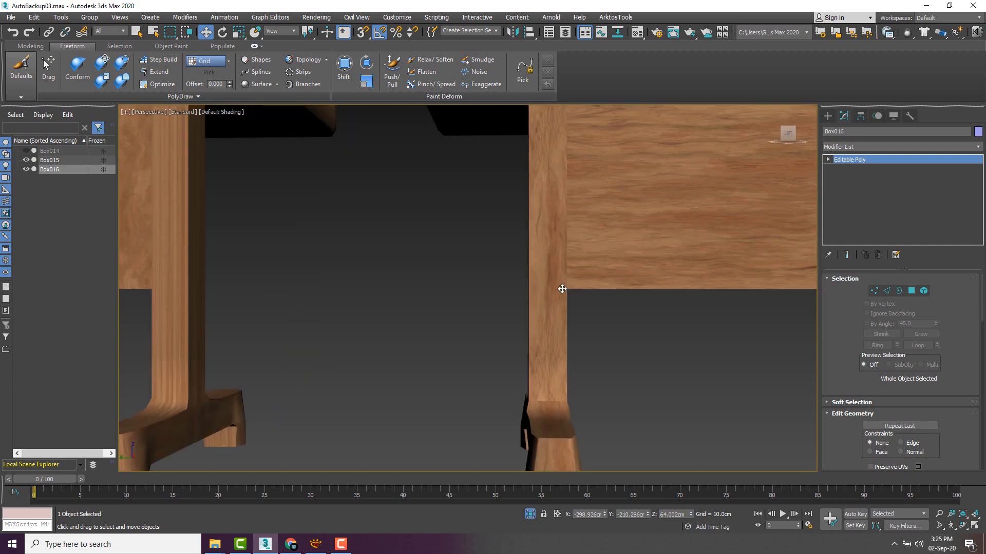
scroll(549, 248, "down", 1)
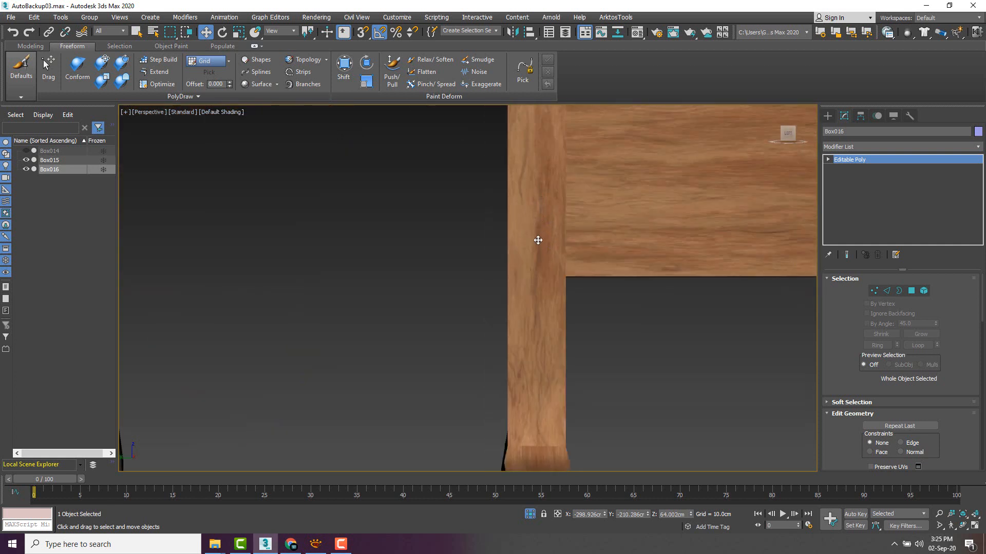
scroll(531, 311, "down", 2)
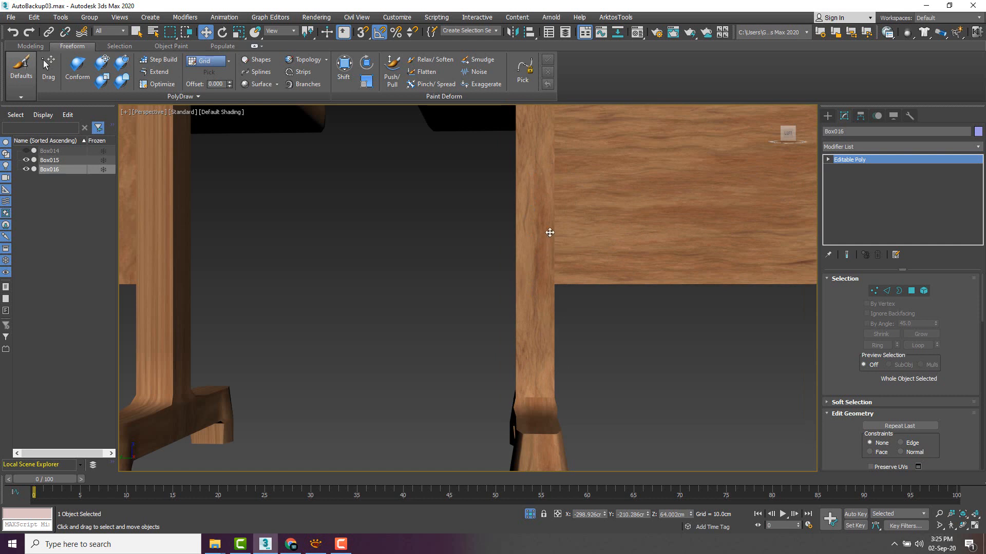
Examine the grain on the Box015 table's crossboard and leg, and compare the tabletop edges of both tables.
middle_click_drag(354, 250, 721, 246)
scroll(439, 196, "up", 2)
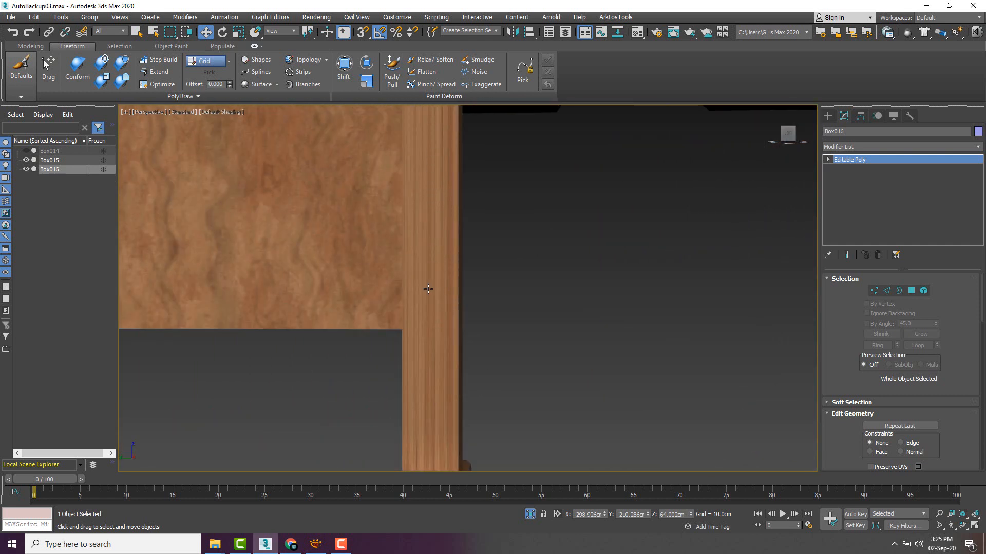
scroll(428, 289, "down", 1)
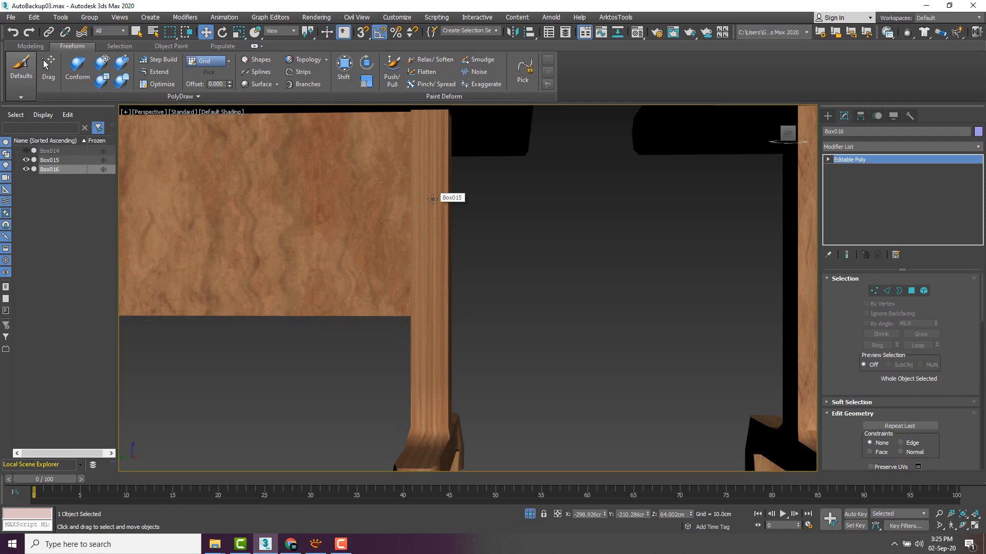
scroll(436, 198, "down", 2)
middle_click_drag(639, 225, 305, 289)
scroll(532, 299, "down", 2)
scroll(474, 254, "up", 2)
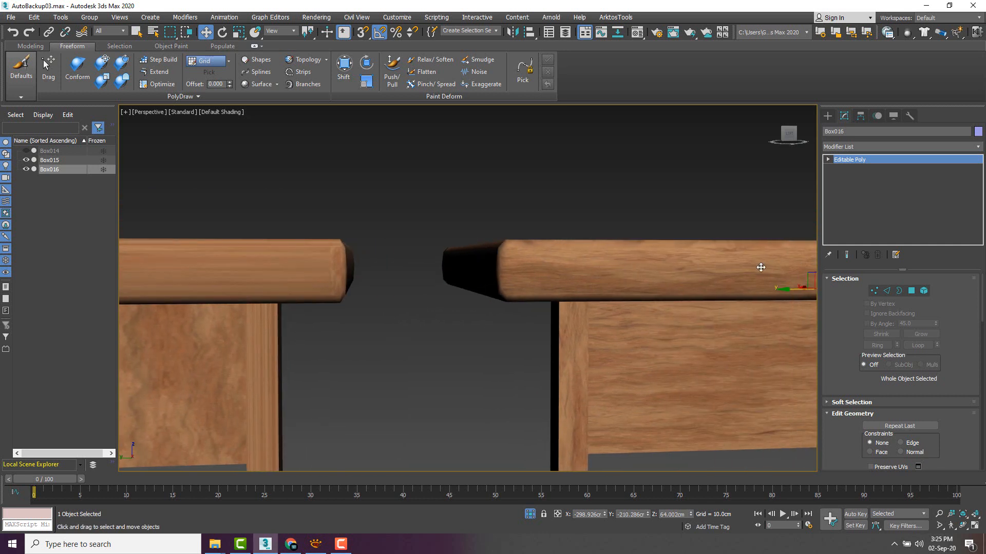
scroll(763, 268, "down", 2)
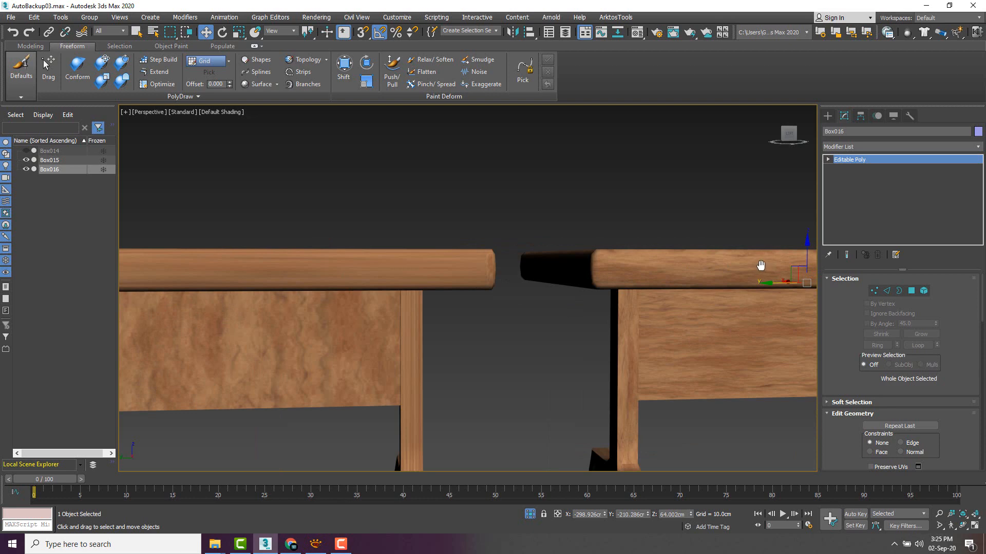
middle_click_drag(761, 265, 668, 174)
Inspect the wood texture on the legs, feet and crossboards of both tables from a low angle.
mouse_move(483, 284)
middle_mouse_down("alt")
mouse_move(512, 267)
mouse_move(561, 277)
mouse_move(499, 294)
middle_mouse_up("alt")
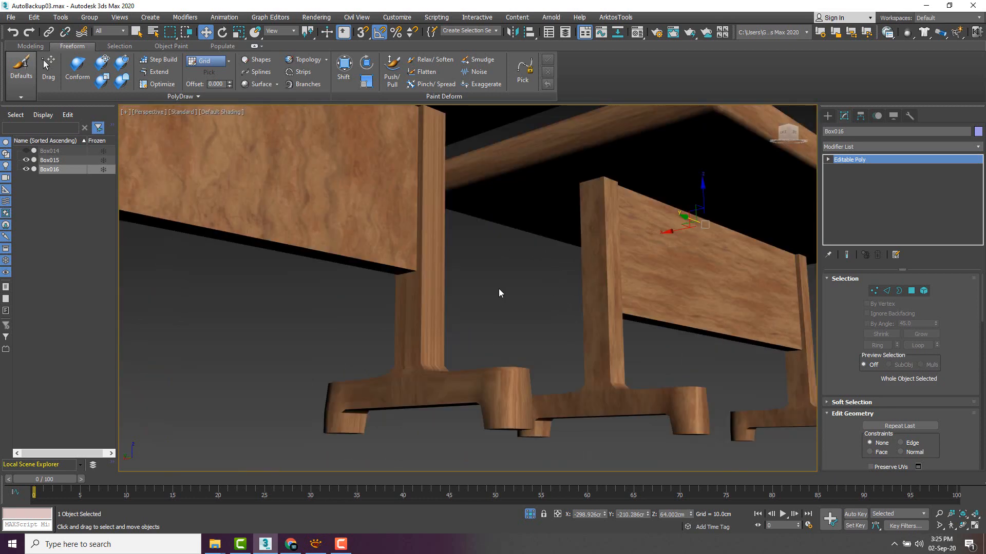
scroll(506, 288, "up", 2)
scroll(477, 288, "up", 4)
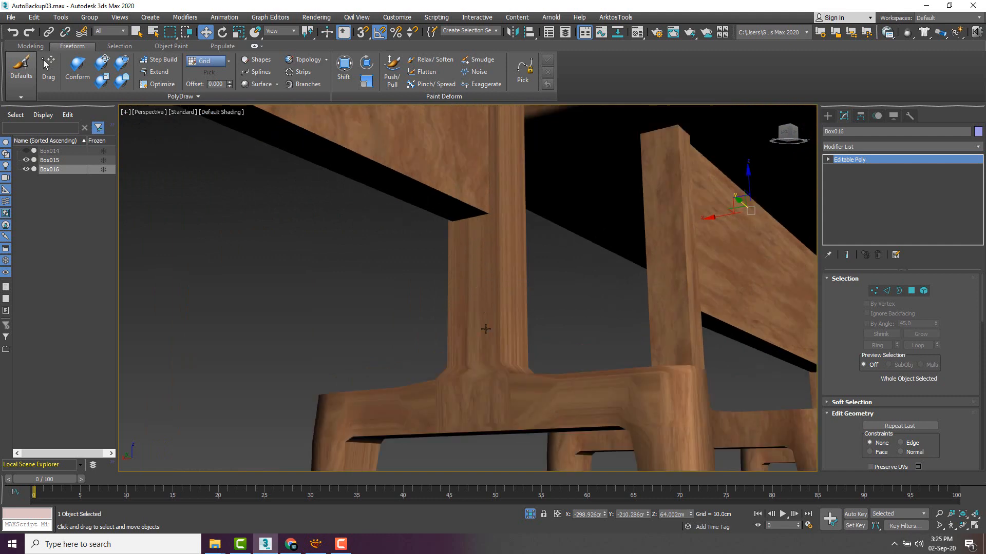
scroll(420, 414, "up", 2)
mouse_move(567, 386)
middle_mouse_down()
mouse_move(443, 205)
mouse_move(503, 219)
middle_mouse_up()
mouse_move(706, 274)
middle_mouse_down()
mouse_move(577, 277)
mouse_move(601, 285)
middle_mouse_up()
scroll(592, 278, "up", 2)
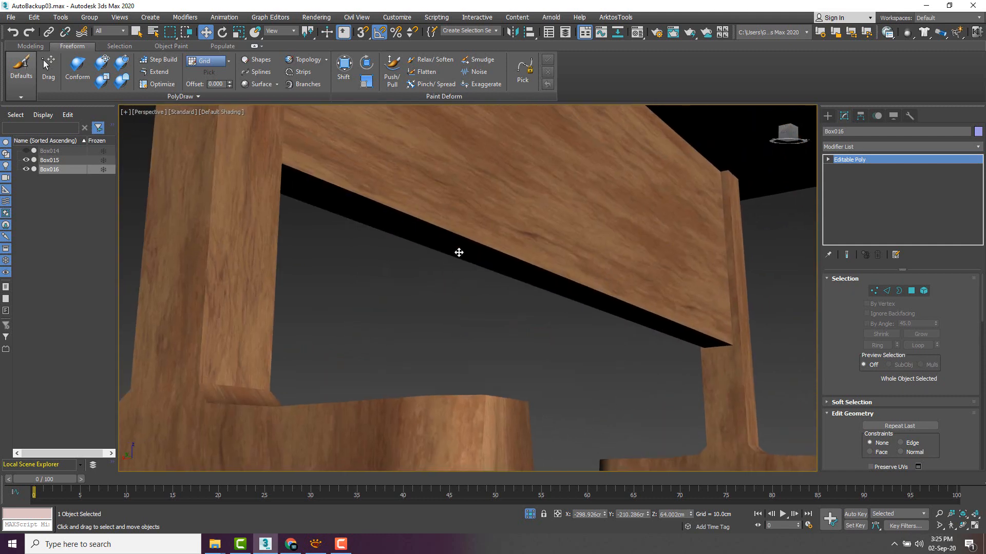
middle_click_drag(457, 253, 578, 238)
scroll(578, 237, "down", 4)
scroll(579, 237, "up", 3)
middle_click_drag(519, 221, 517, 232)
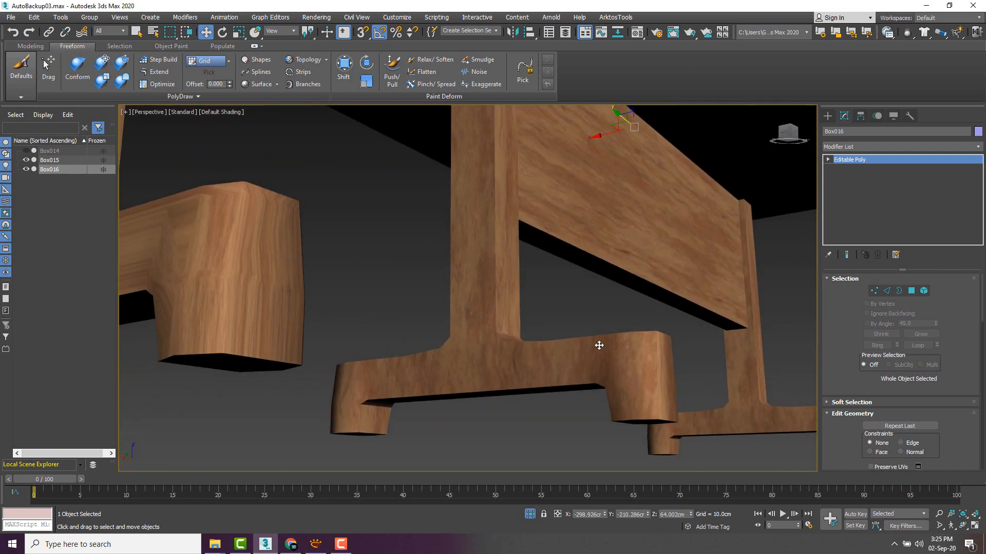
scroll(596, 342, "down", 5)
middle_click_drag(590, 338, 474, 308, "alt")
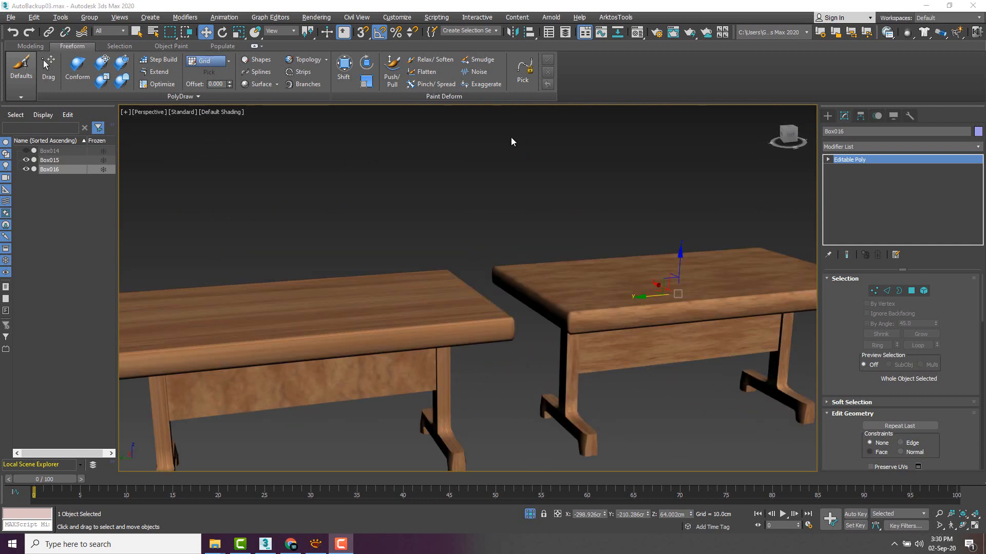
Compare the grain on both tabletops and hide the Box016 table.
middle_click_drag(328, 213, 448, 170, "alt")
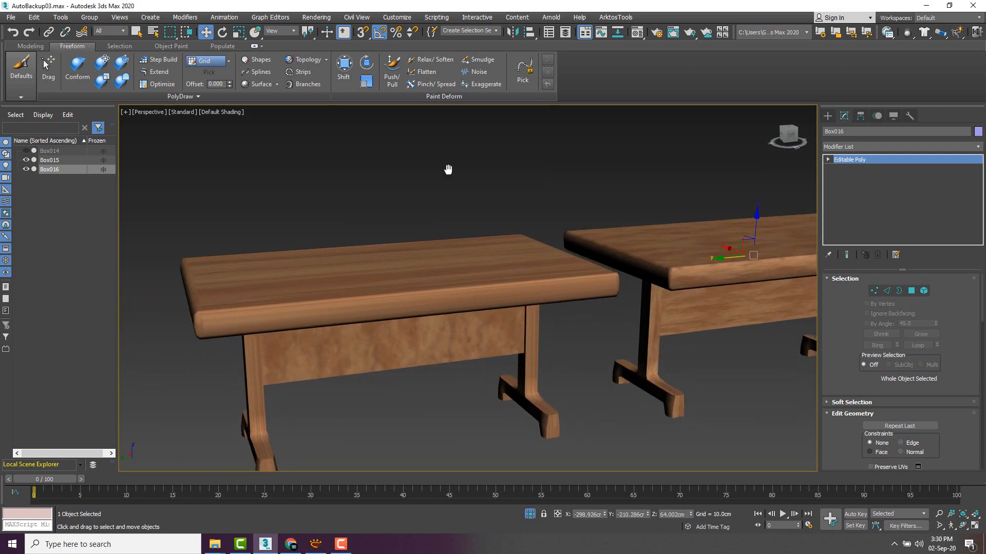
left_click(676, 166)
middle_click_drag(514, 171, 508, 187, "alt")
middle_click_drag(557, 143, 491, 162)
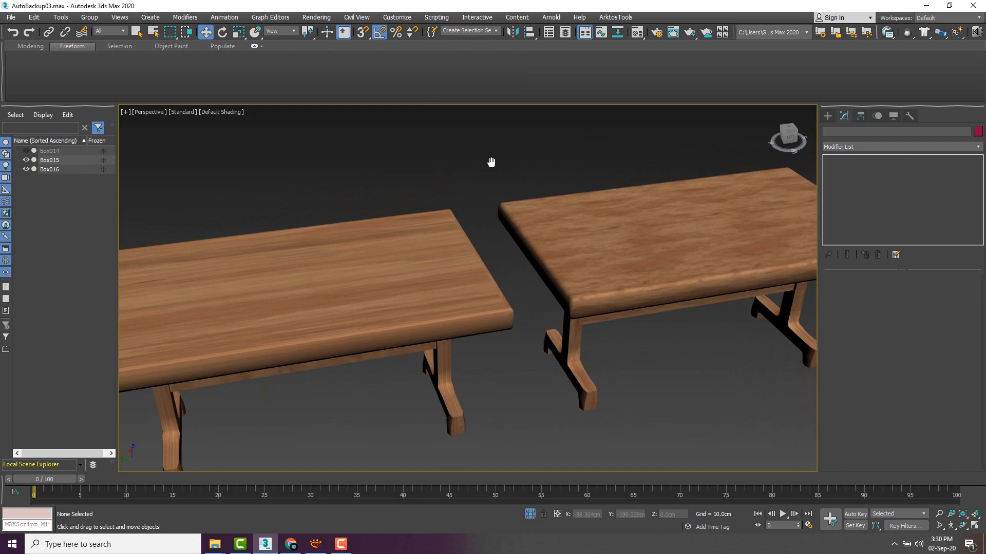
left_click(628, 212)
left_click(571, 155)
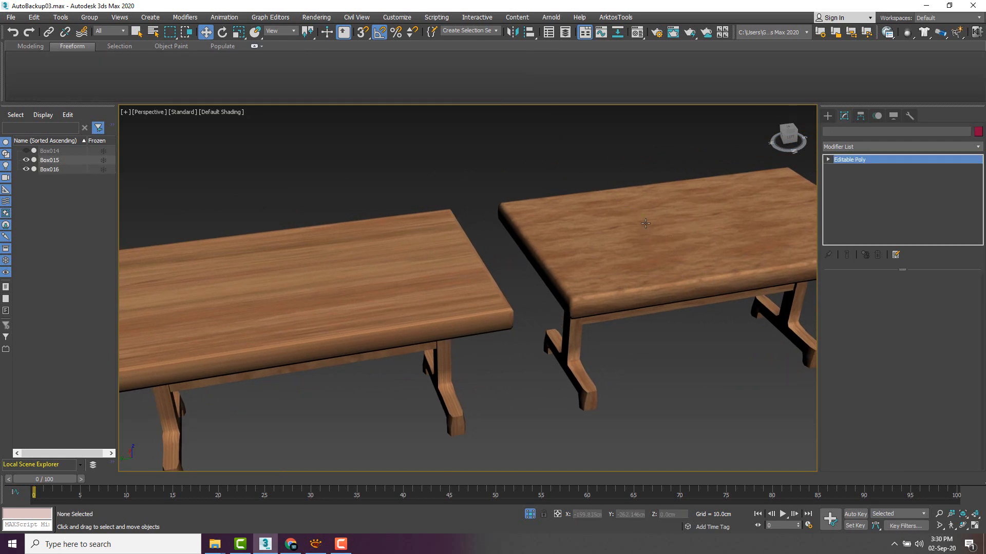
left_click(645, 223)
right_click(646, 227)
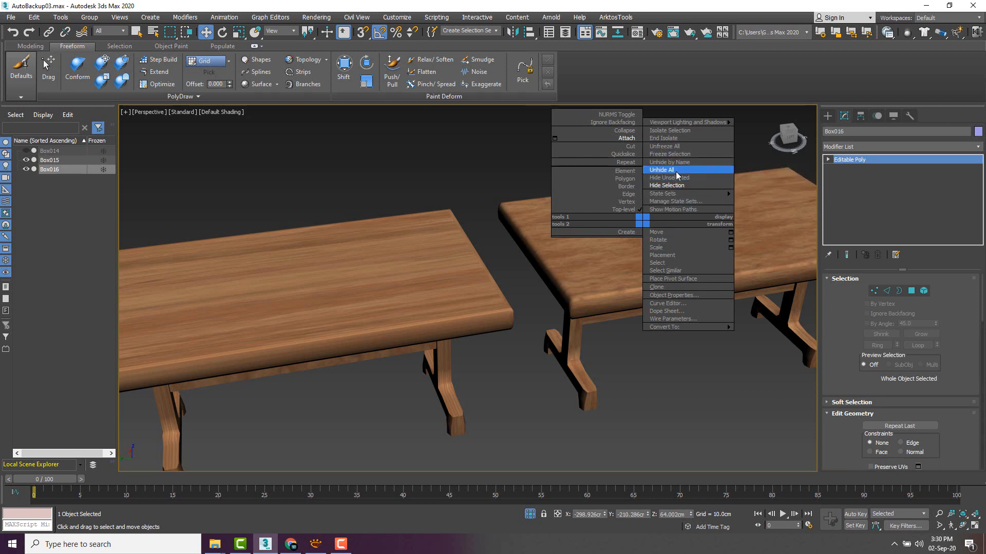
left_click(678, 185)
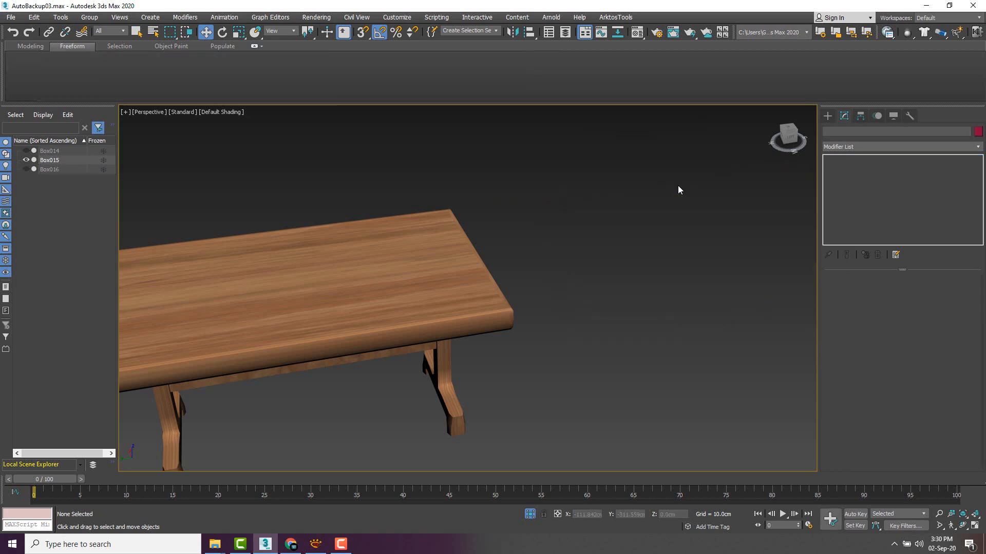
Select the Box015 table and look over the grain on its tabletop, edges, crossboard and legs.
scroll(677, 186, "down", 4)
scroll(462, 226, "up", 4)
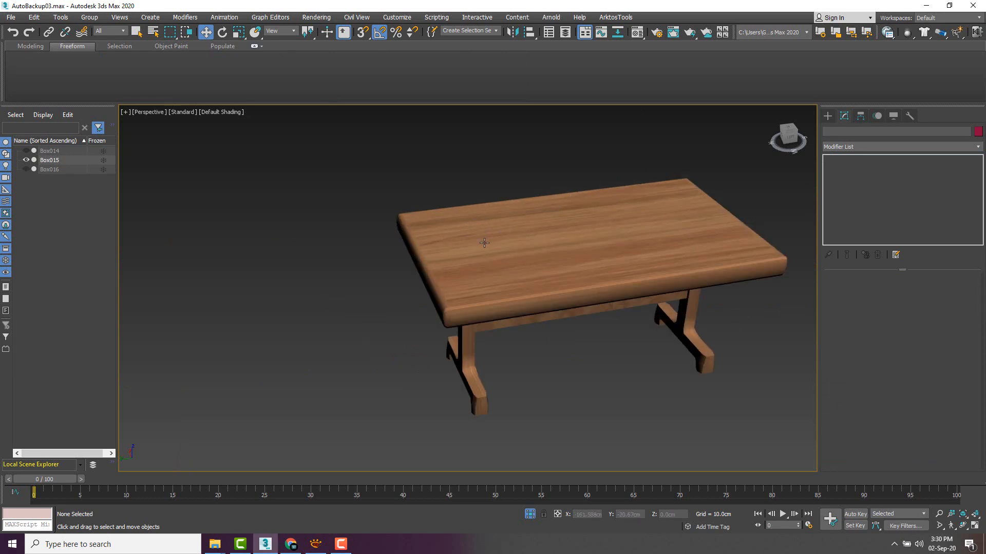
left_click(594, 243)
middle_click_drag(649, 230, 503, 227)
scroll(509, 270, "up", 3)
scroll(497, 253, "down", 3)
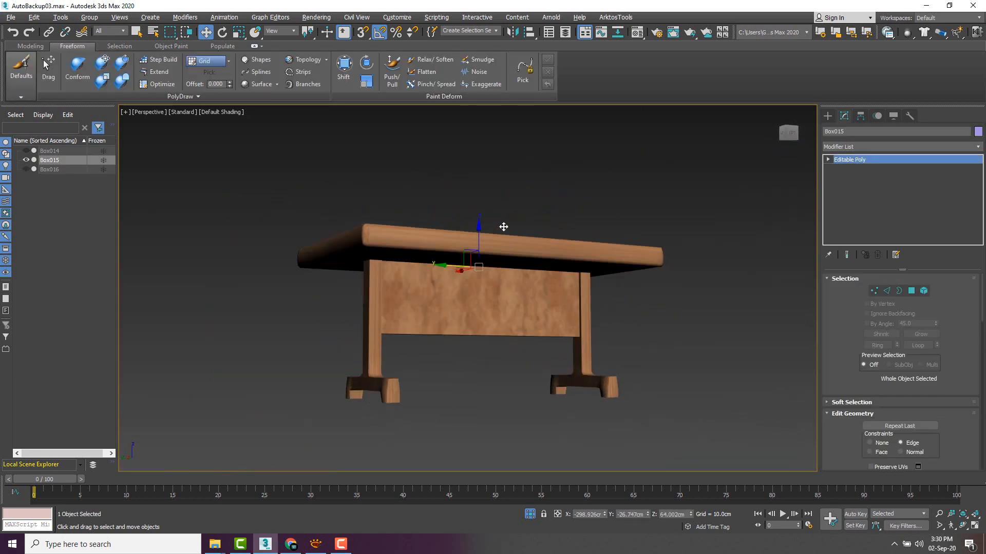
scroll(501, 236, "up", 3)
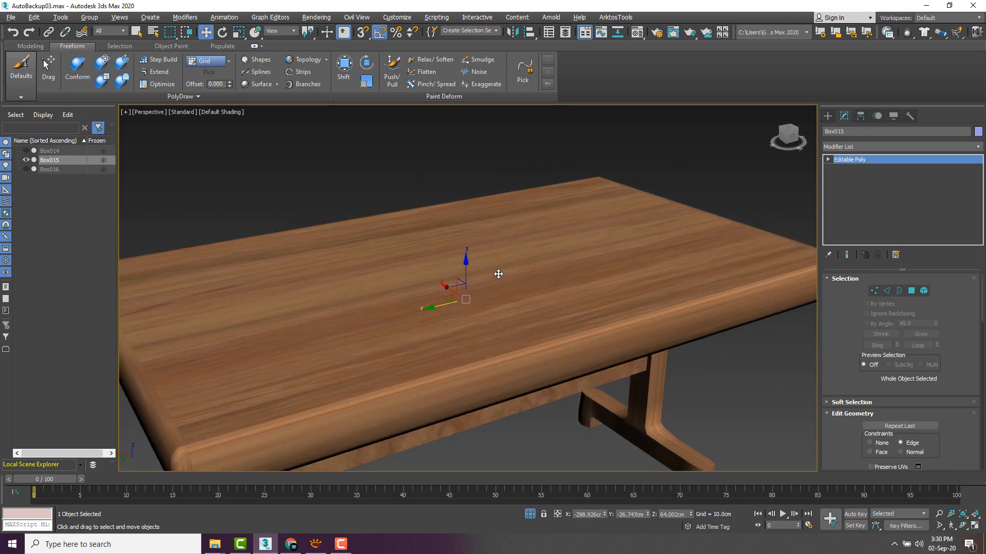
scroll(500, 269, "down", 2)
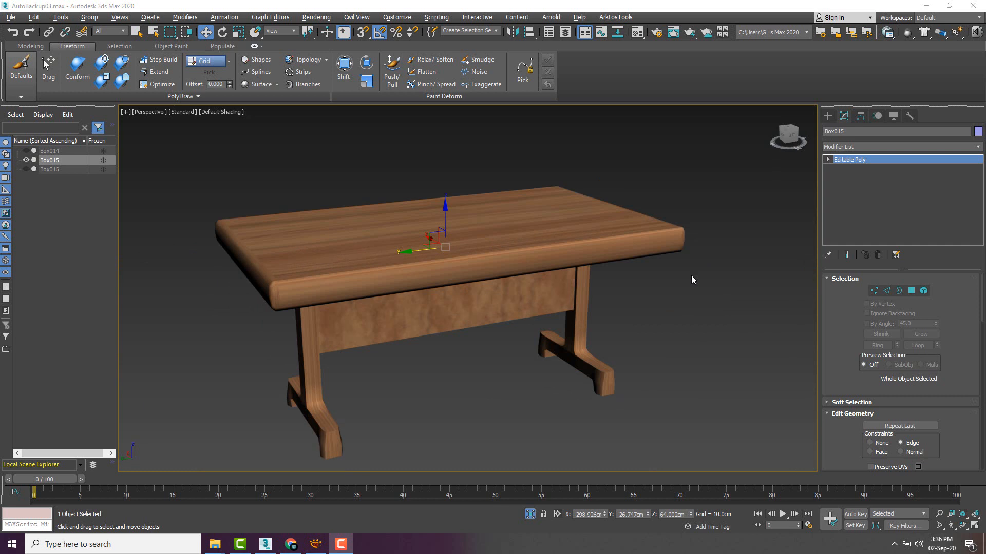
Add a UVW Map modifier to the Box015 table.
left_click(691, 275)
key("ctrl+z")
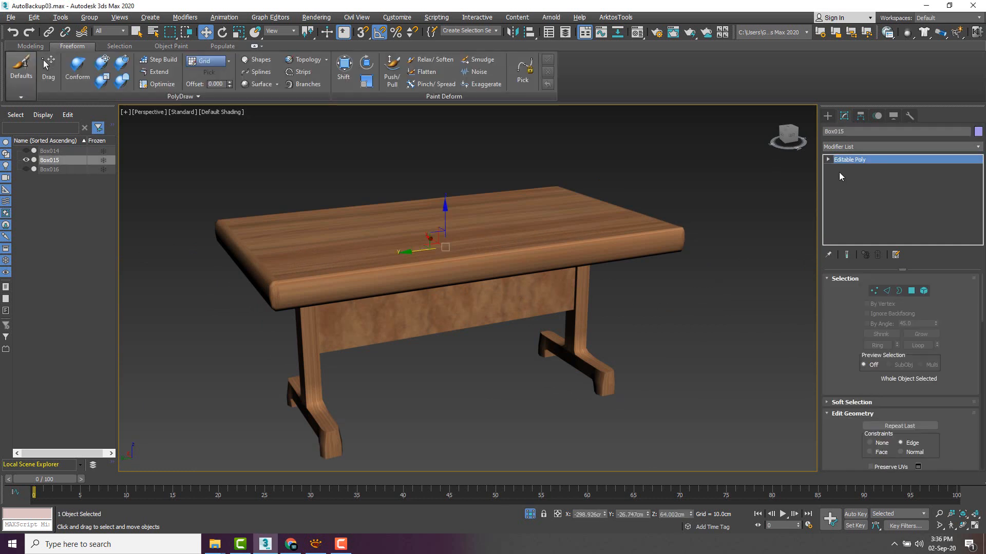
left_click(850, 146)
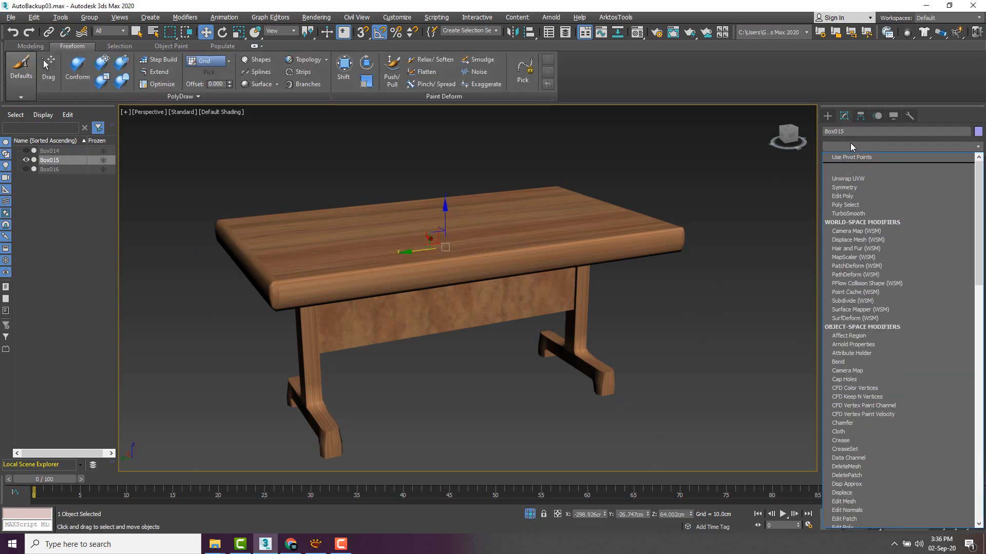
key("u")
key("u")
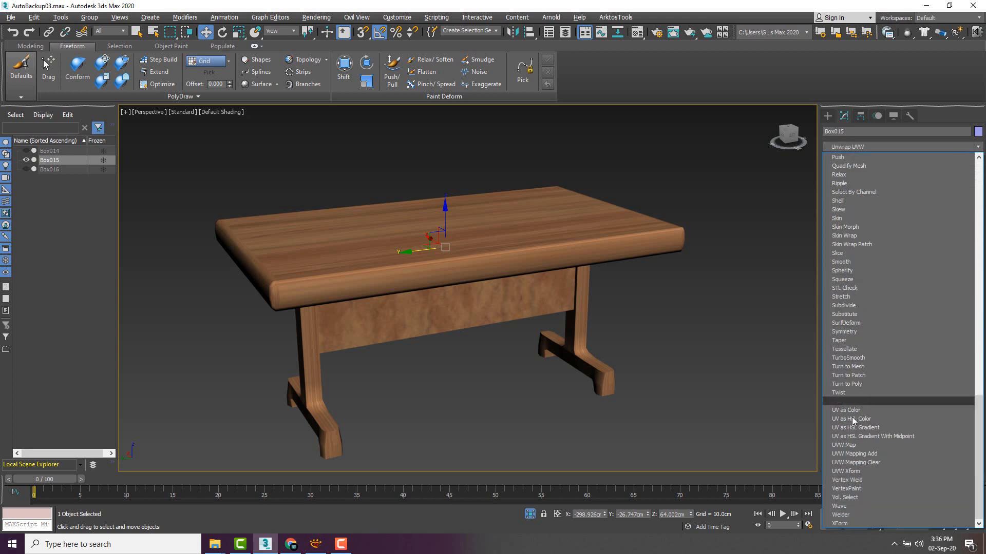
left_click(847, 445)
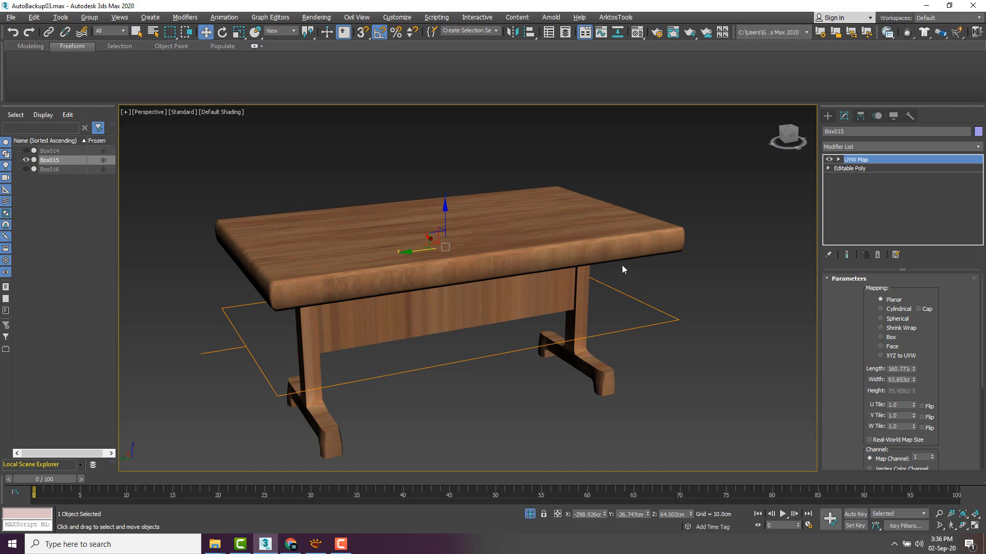
Check the planar-mapped grain around the table and change the UVW Map mapping type to Box.
middle_click_drag(621, 265, 636, 324, "alt")
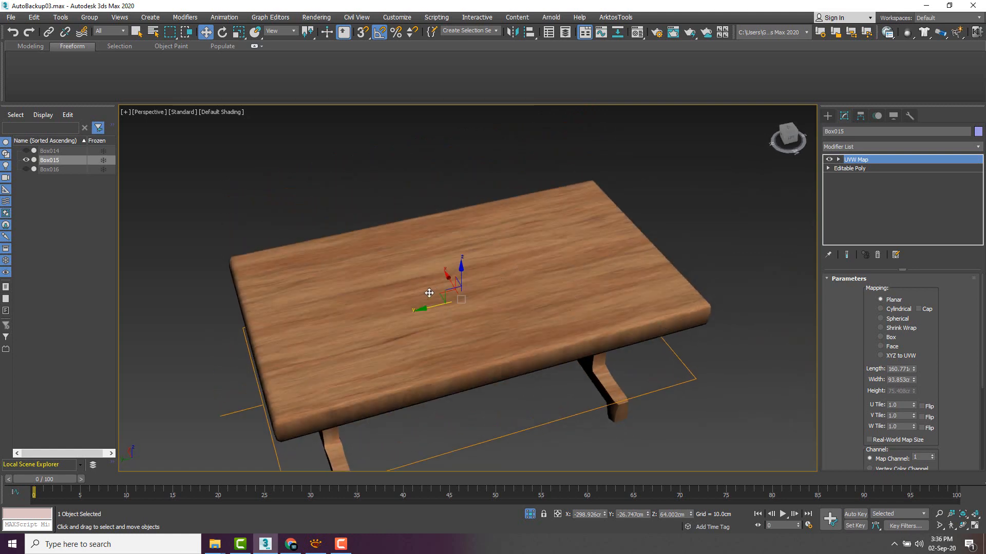
middle_click_drag(576, 319, 642, 399, "alt")
scroll(513, 352, "up", 3)
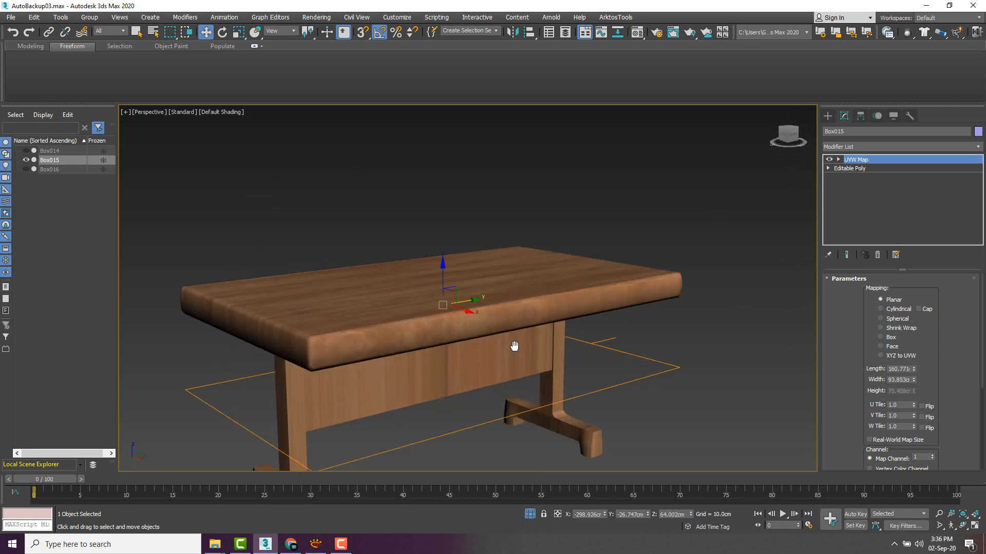
middle_click_drag(514, 346, 531, 301)
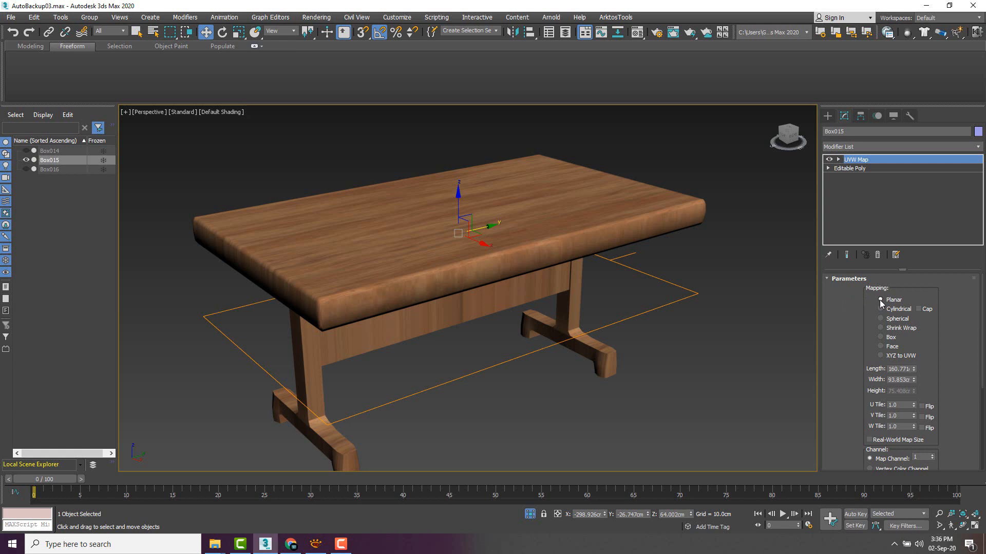
left_click(881, 337)
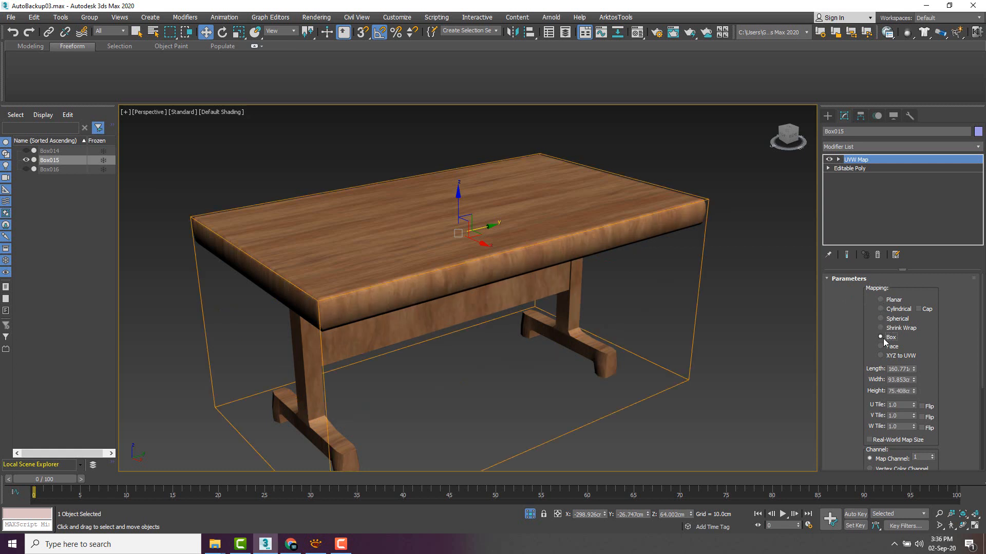
Examine the box-mapped wood grain on the tabletop edges, crossboard and legs from the long side and the end.
middle_click_drag(560, 279, 549, 272, "alt")
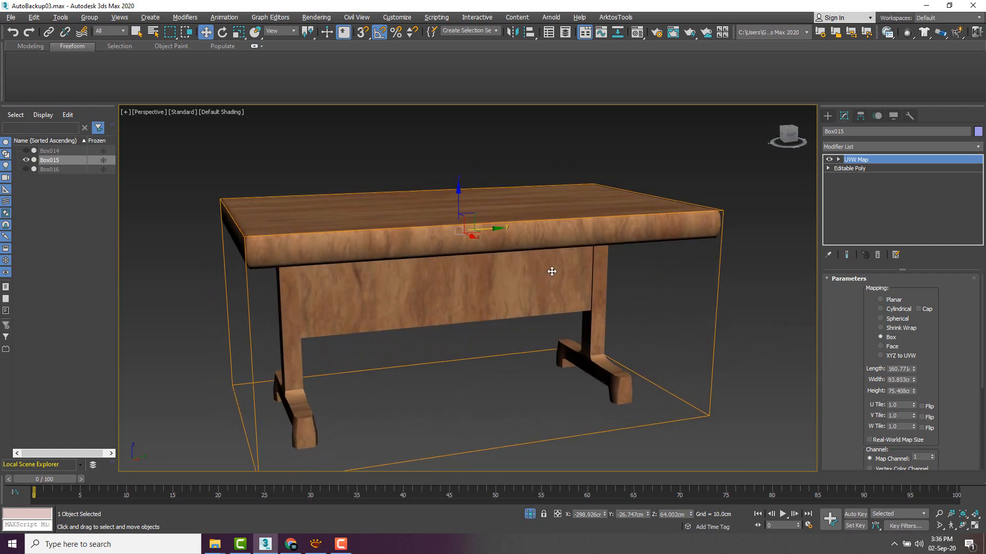
scroll(469, 270, "up", 3)
scroll(468, 269, "down", 3)
middle_click_drag(467, 268, 486, 269, "alt")
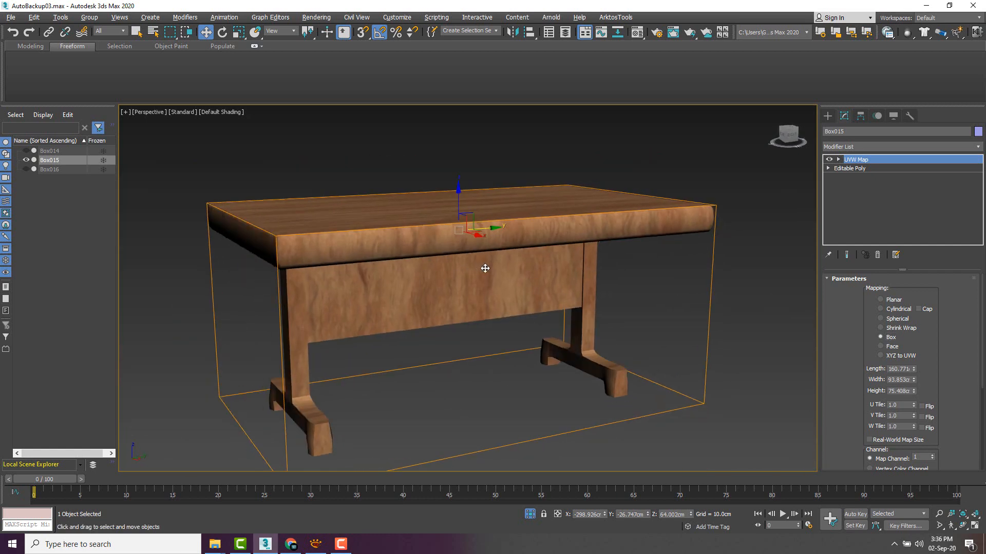
scroll(457, 262, "up", 3)
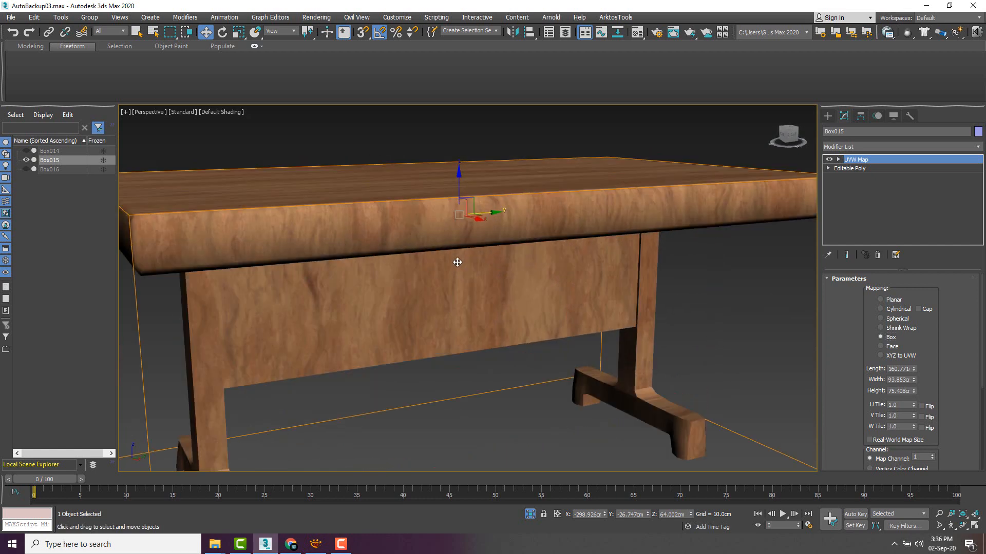
scroll(456, 265, "down", 3)
middle_click_drag(453, 267, 499, 251, "alt")
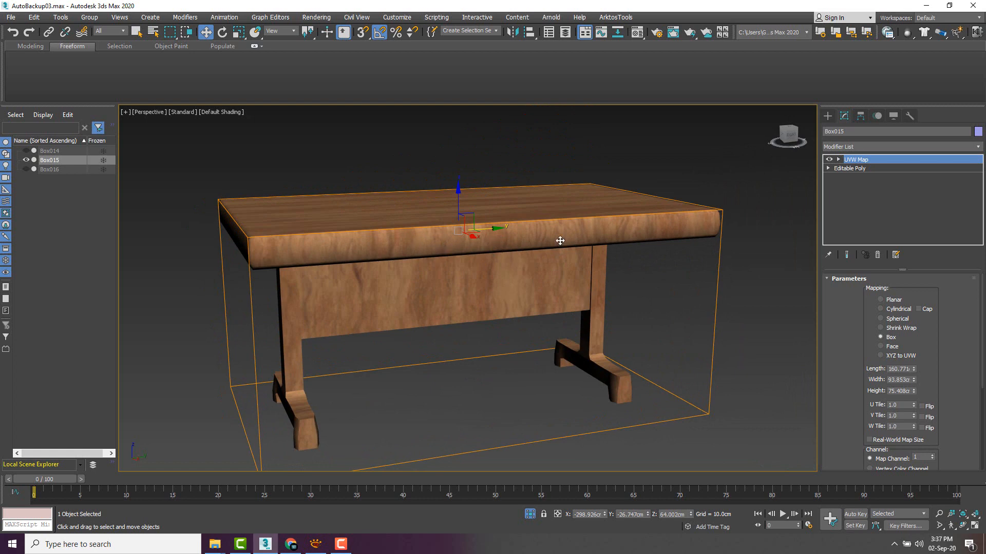
middle_click_drag(399, 275, 451, 268, "alt")
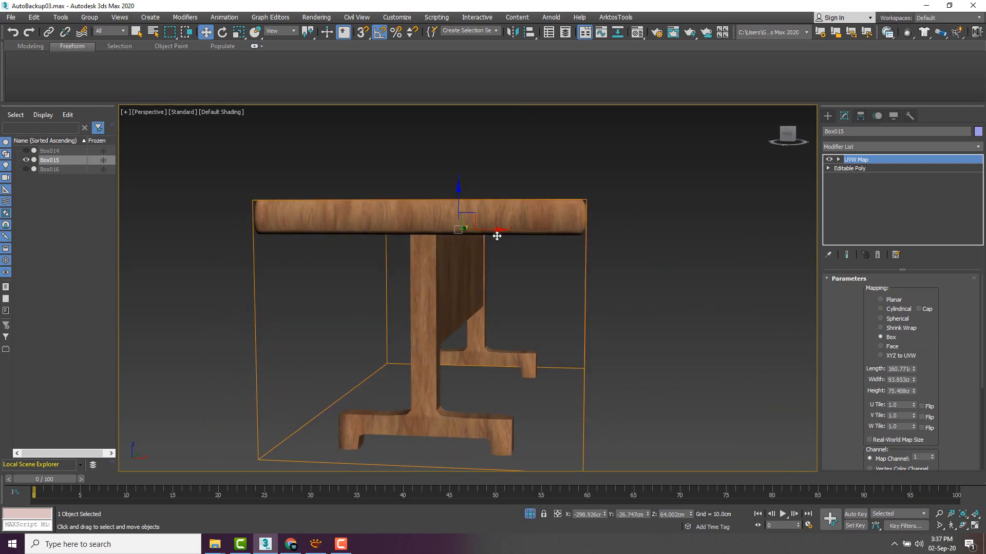
middle_click_drag(499, 234, 465, 225, "alt")
scroll(465, 226, "up", 4)
scroll(466, 225, "down", 5)
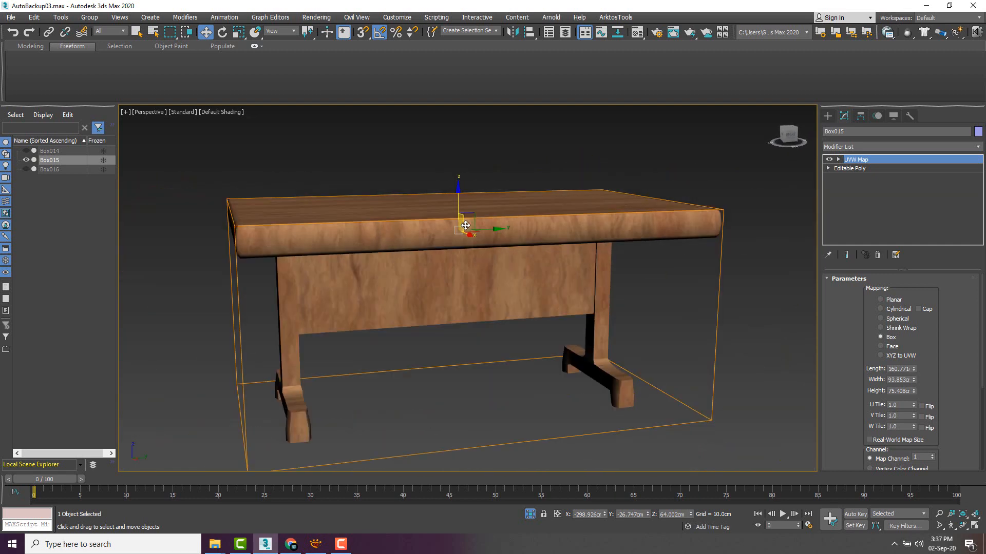
middle_click_drag(474, 240, 446, 235)
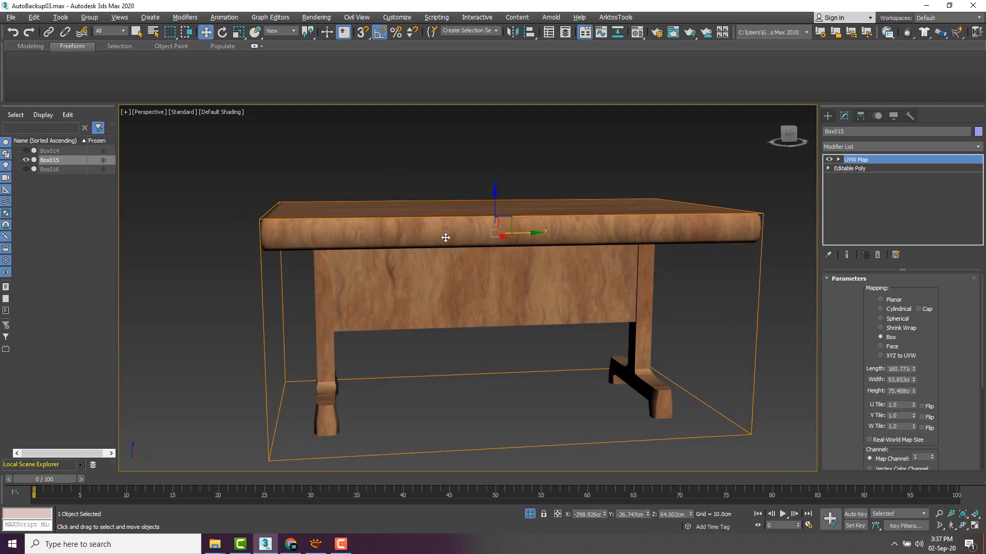
middle_click_drag(611, 204, 581, 202, "alt")
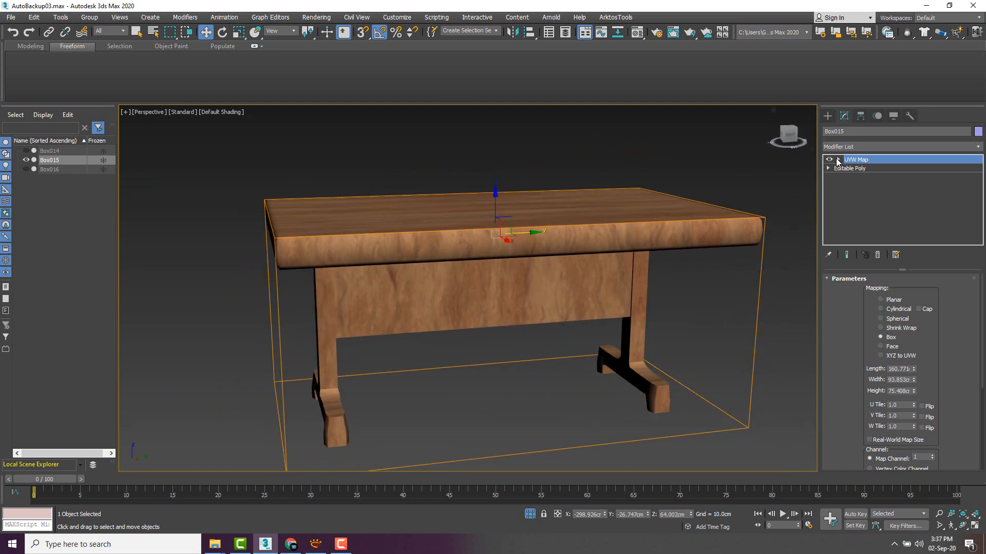
Rotate the UVW Map gizmo 90 degrees about the X axis to run the grain lengthwise along the crossboard.
left_click(838, 160)
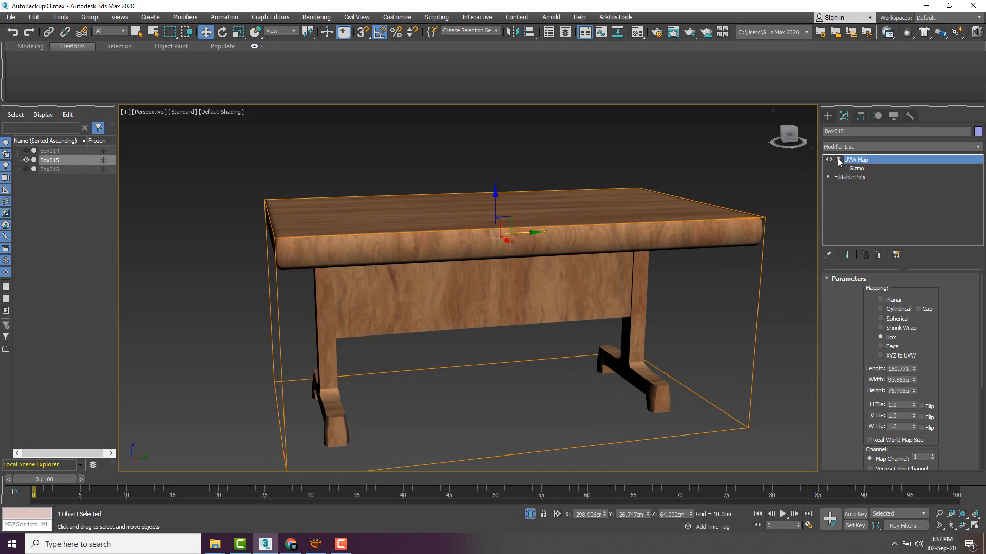
left_click(857, 169)
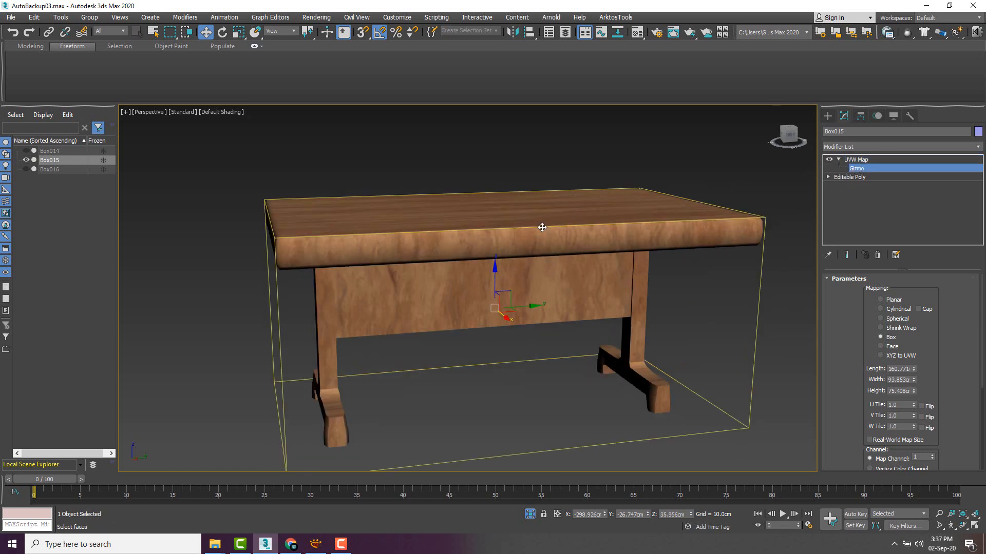
key("e")
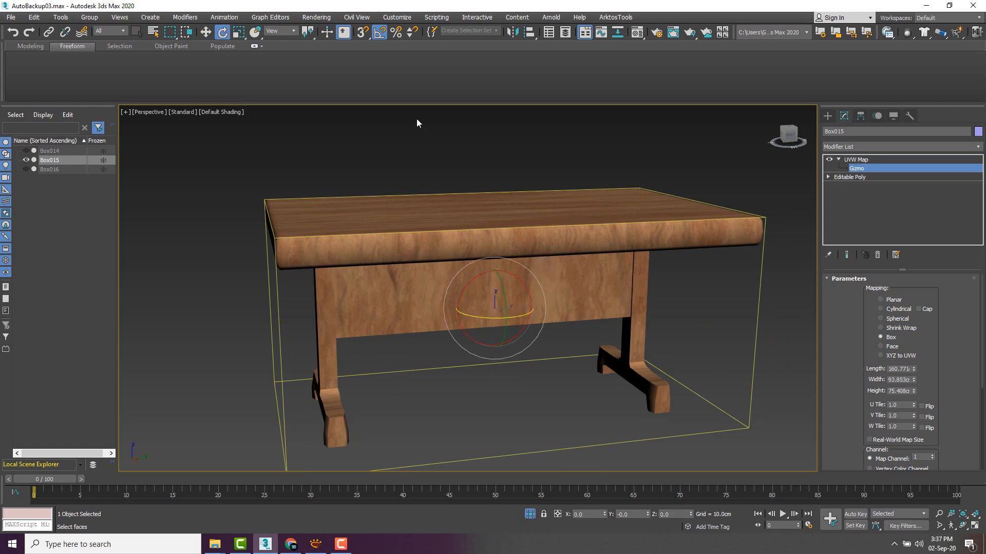
left_click(379, 32)
left_click_drag(467, 286, 535, 281)
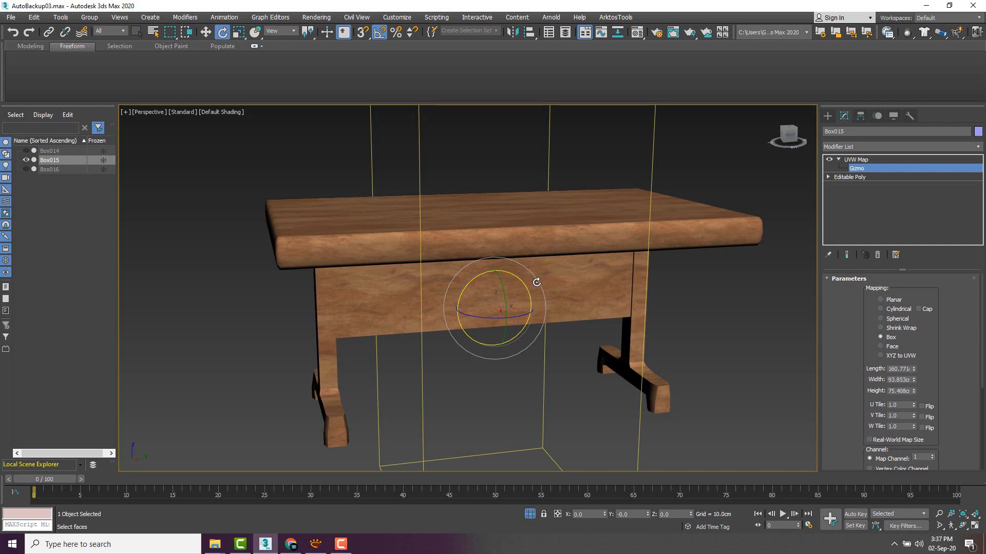
Scale the UVW Map gizmo down along Z and up along Y to adjust the grain proportions on the crossboard.
scroll(535, 282, "down", 4)
scroll(551, 272, "up", 4)
scroll(550, 273, "down", 3)
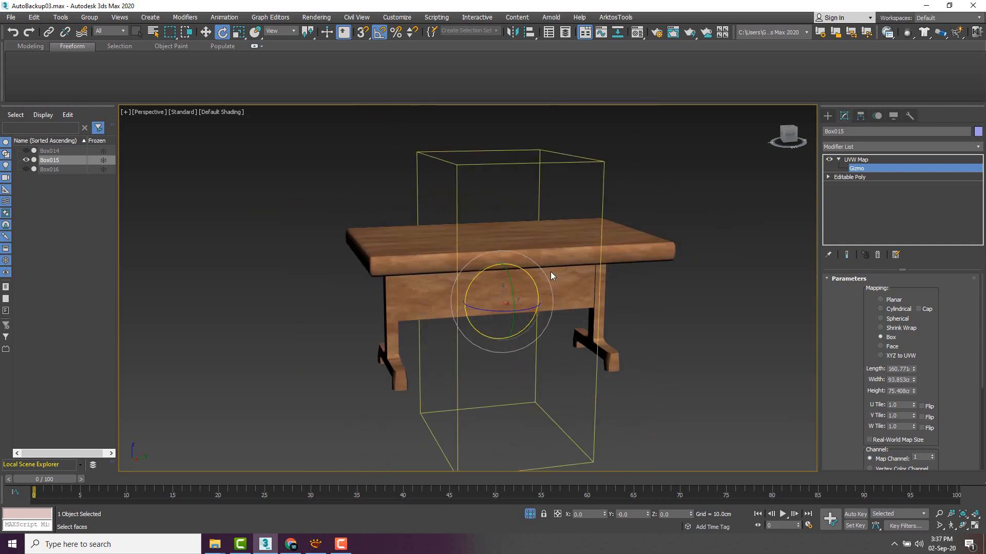
key("r")
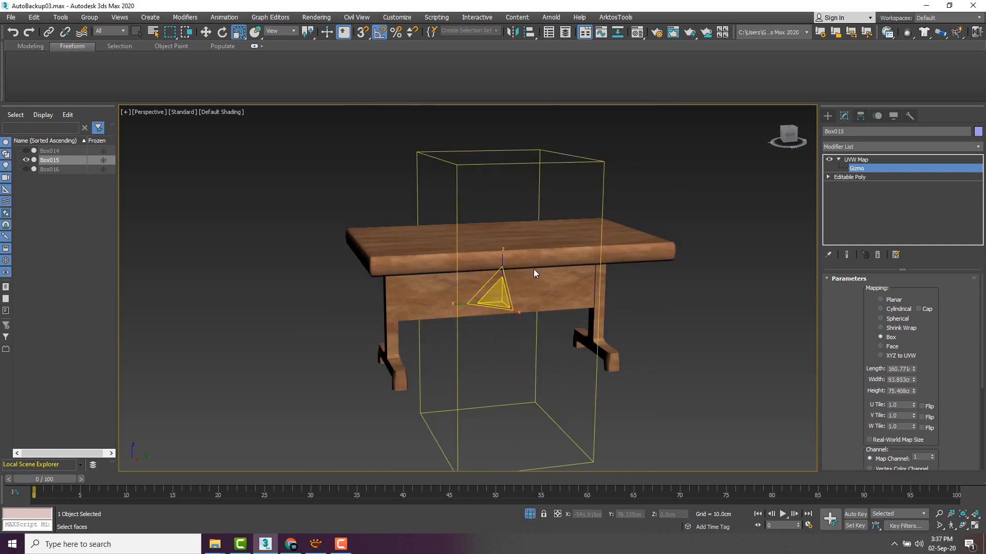
left_click_drag(510, 263, 508, 277)
left_click_drag(454, 305, 433, 304)
scroll(433, 304, "up", 5)
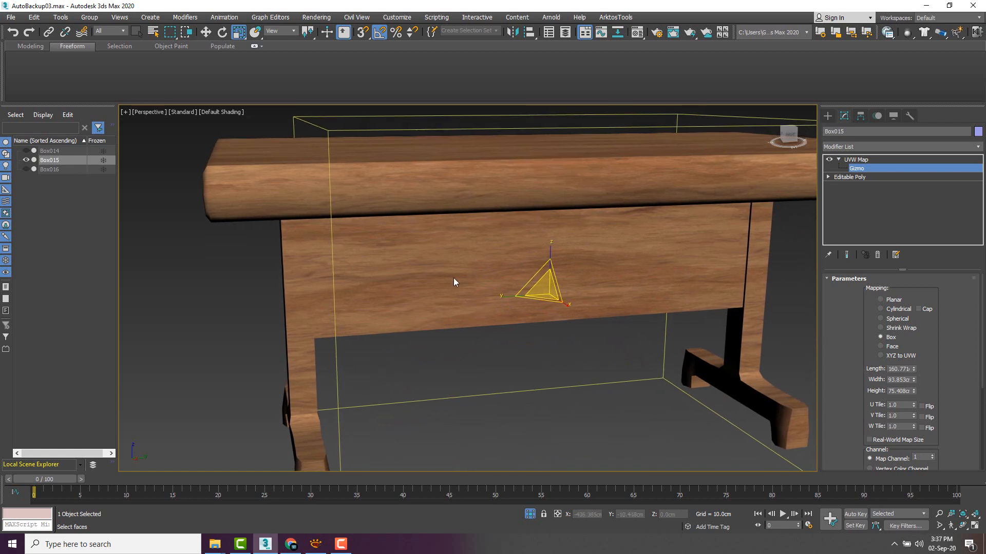
mouse_move(507, 294)
left_mouse_down()
mouse_move(515, 294)
mouse_move(492, 296)
left_mouse_up()
Check the tabletop grain from above and scale the UVW Map gizmo slightly along the X axis.
scroll(515, 294, "down", 5)
scroll(501, 268, "up", 5)
scroll(492, 295, "down", 5)
middle_click_drag(493, 294, 527, 342, "alt")
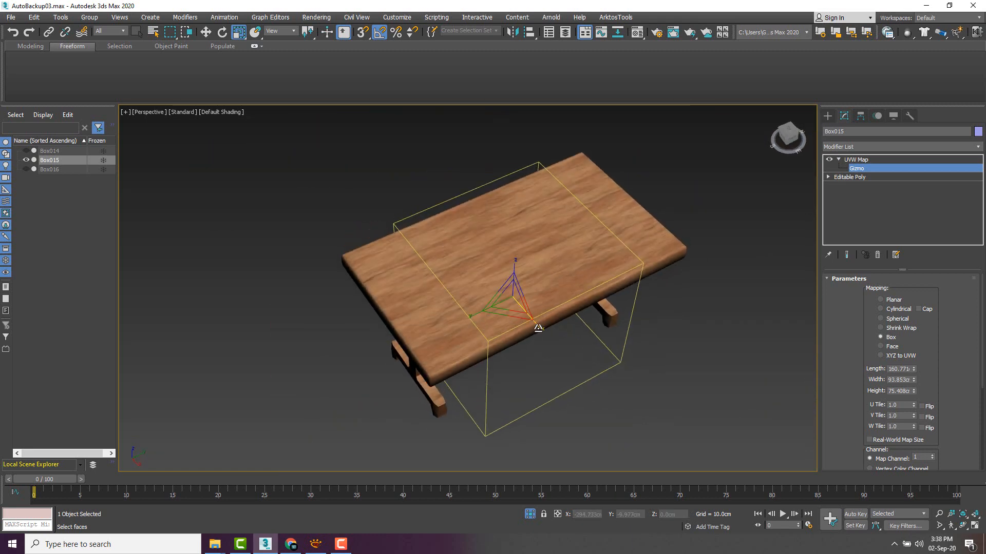
mouse_move(537, 328)
left_mouse_down()
mouse_move(553, 339)
mouse_move(541, 325)
left_mouse_up()
middle_click_drag(541, 325, 489, 272, "alt")
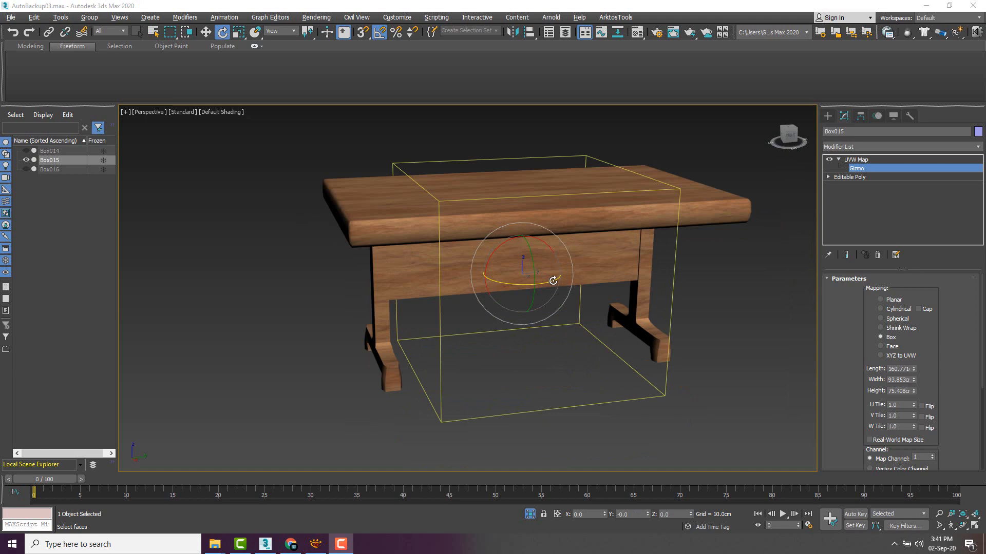
Examine the grain direction on the crossboard, tabletop, vertical leg and foot with the rotated box mapping.
scroll(436, 292, "up", 10)
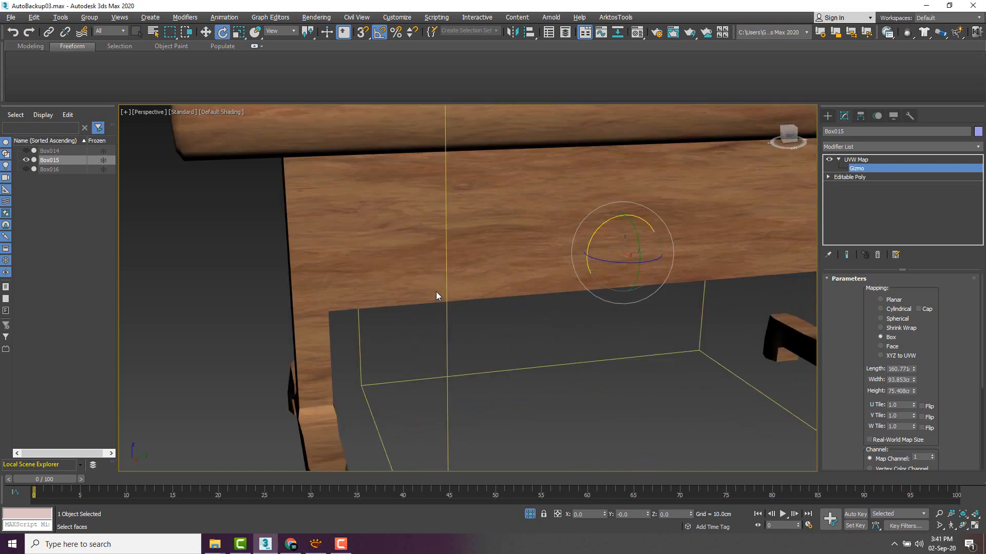
scroll(435, 288, "down", 10)
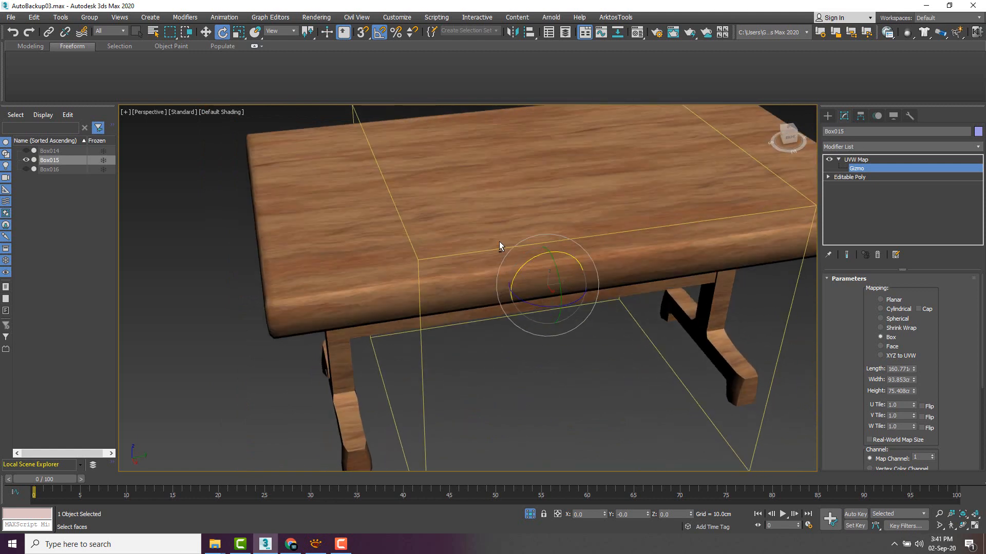
middle_click_drag(501, 246, 458, 280, "alt")
middle_click_drag(445, 194, 436, 224, "alt")
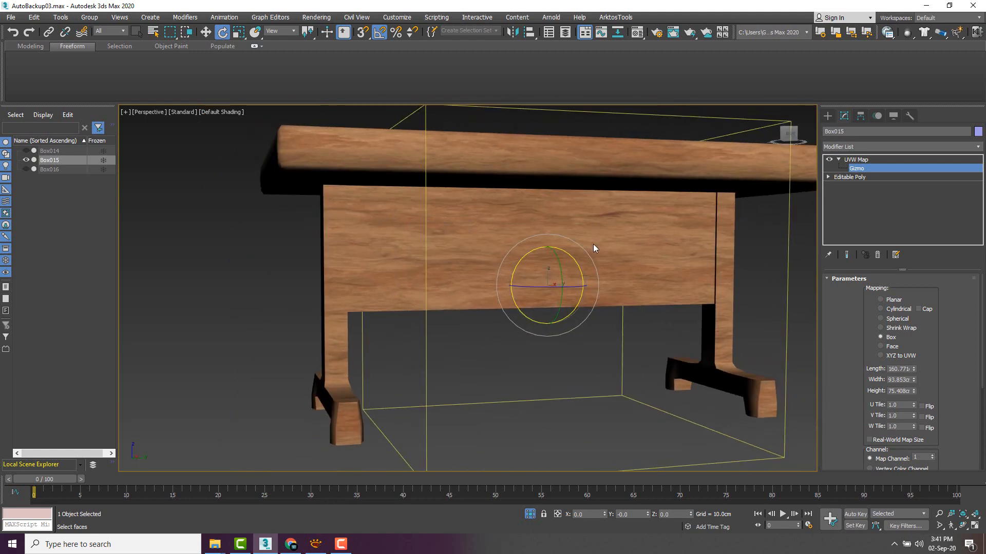
mouse_move(593, 245)
middle_mouse_down("alt")
mouse_move(588, 255)
mouse_move(565, 253)
mouse_move(591, 255)
middle_mouse_up("alt")
middle_click_drag(414, 275, 485, 232)
mouse_move(485, 232)
middle_mouse_down("alt")
mouse_move(494, 223)
mouse_move(499, 236)
middle_mouse_up("alt")
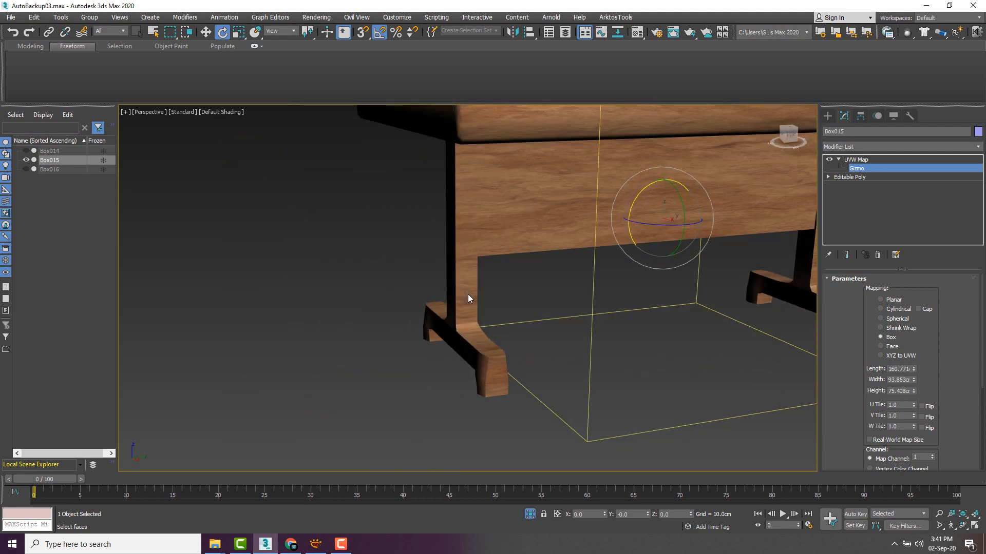
middle_click_drag(468, 295, 461, 303, "alt")
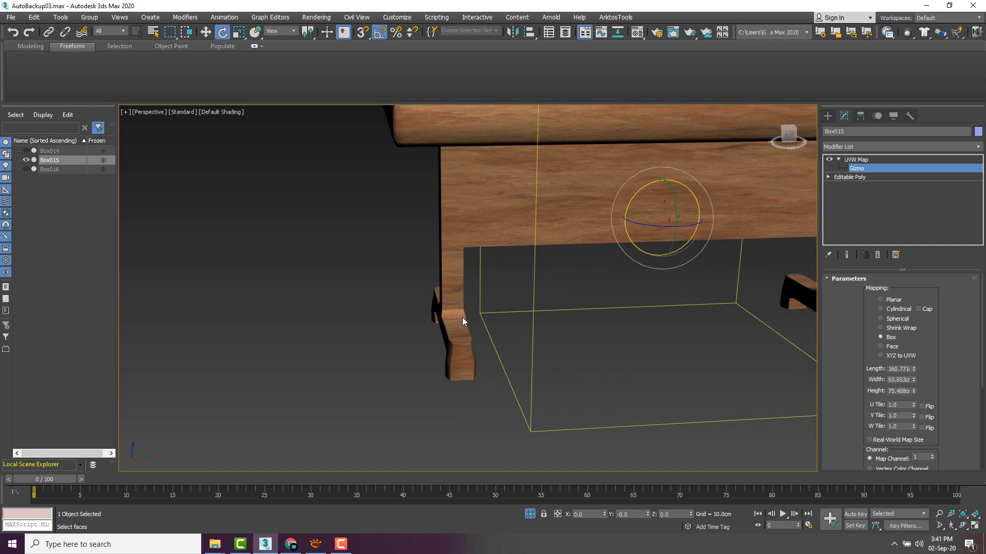
scroll(462, 310, "up", 2)
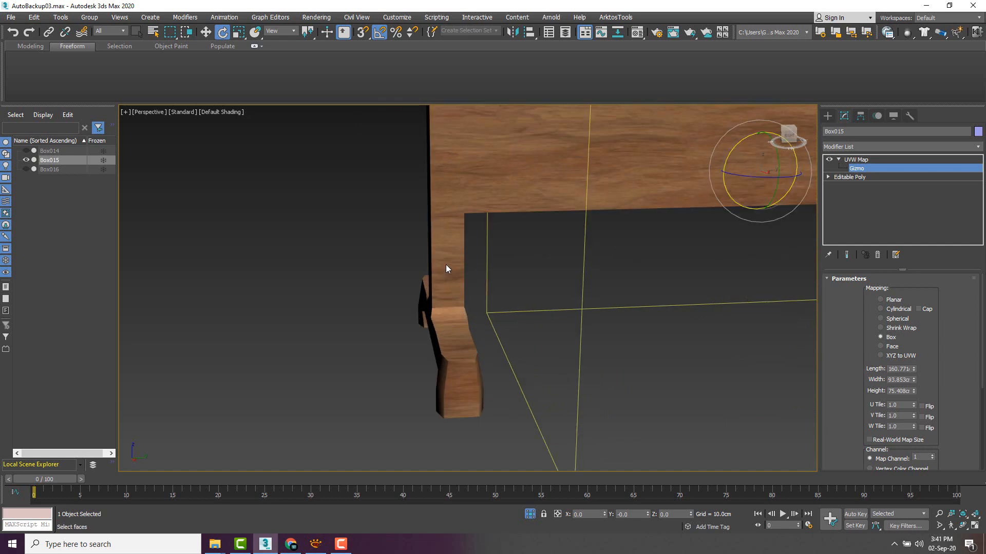
Collapse the table's box mapping by converting the object to an Editable Poly.
scroll(447, 269, "down", 6)
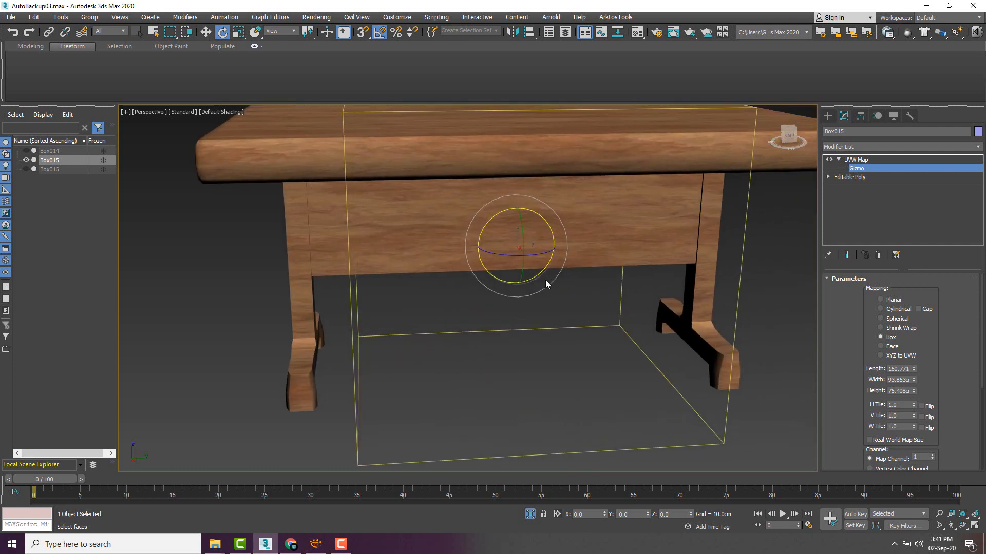
scroll(567, 272, "down", 4)
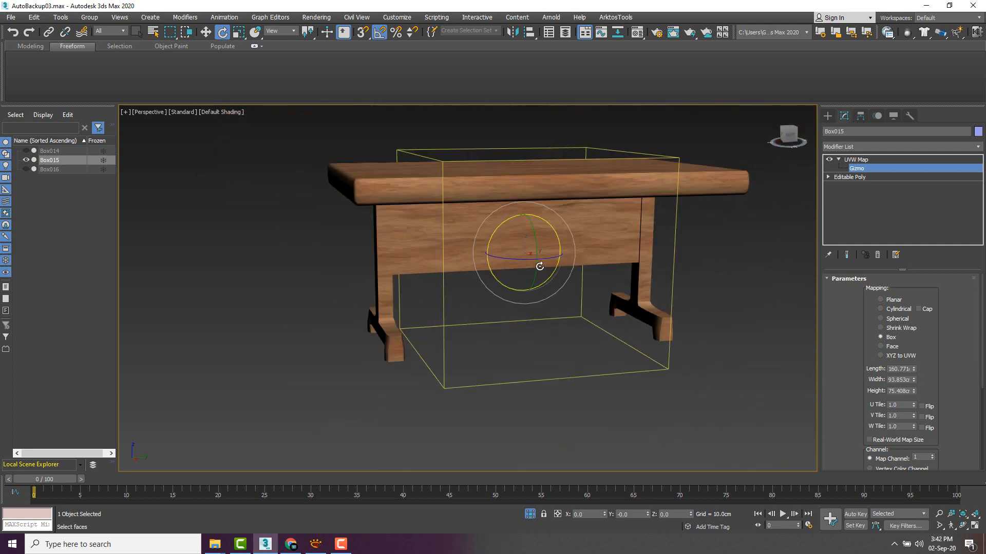
scroll(540, 266, "up", 3)
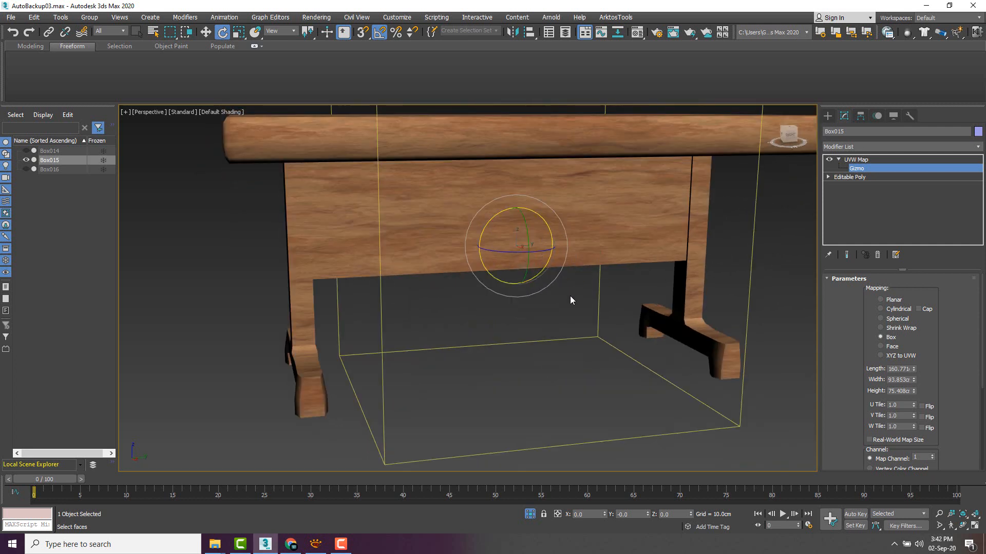
middle_click_drag(570, 300, 581, 191, "alt")
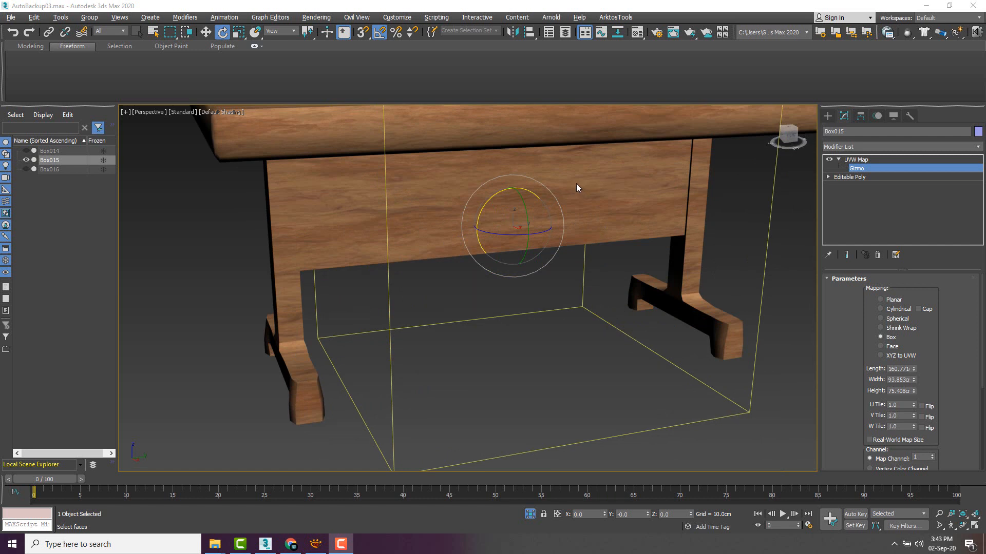
right_click(486, 161)
mouse_move(520, 264)
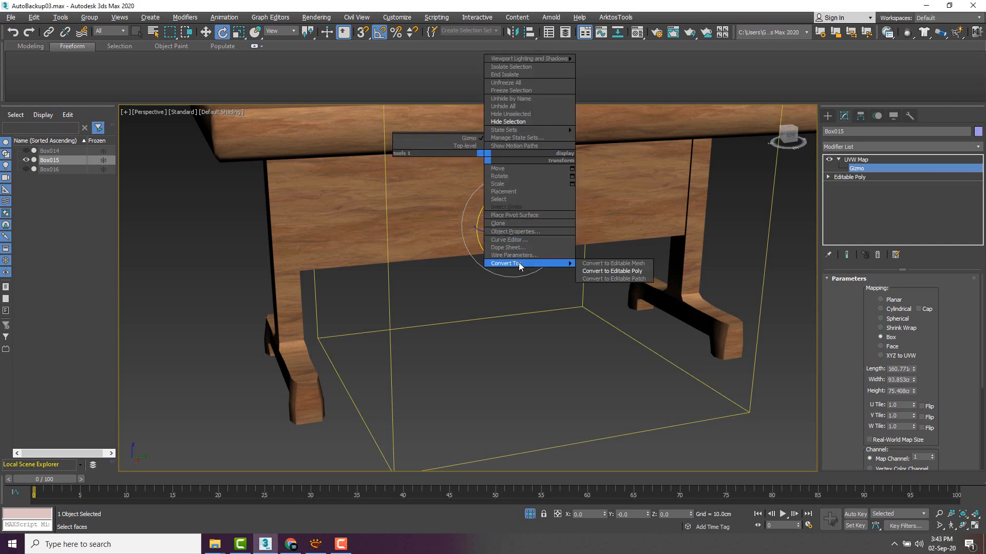
left_click(633, 272)
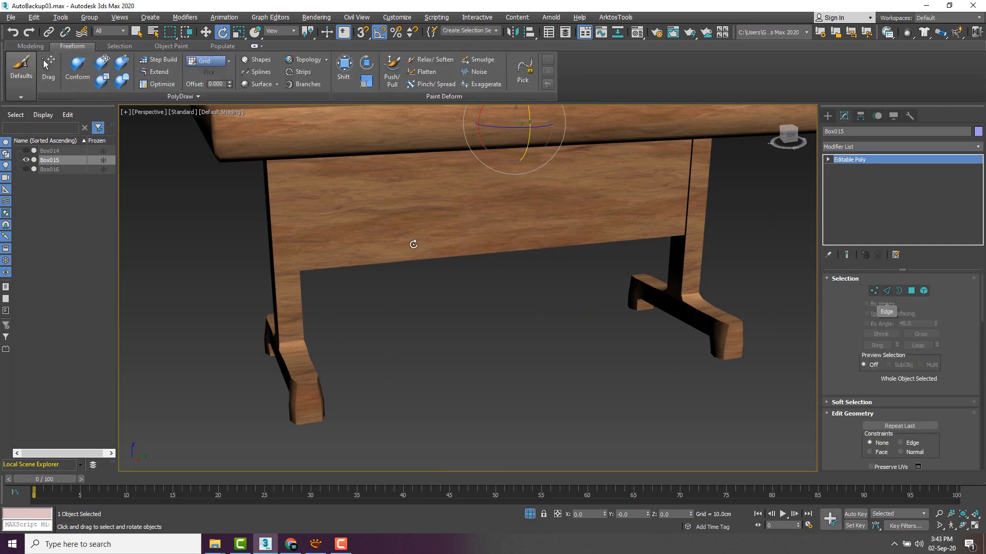
Select both leg elements of the table together at the Element sub-object level.
middle_click_drag(466, 231, 519, 286)
scroll(528, 300, "down", 3)
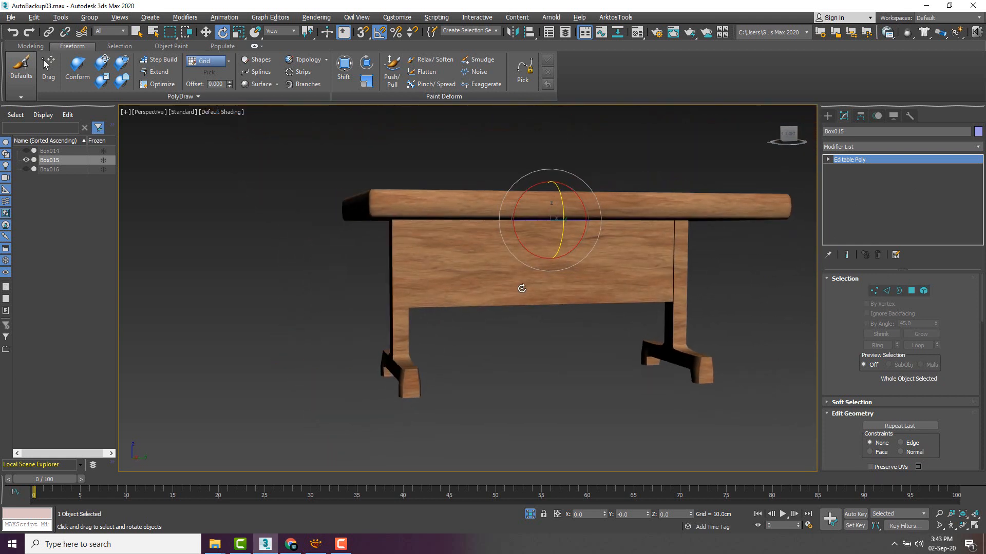
scroll(431, 341, "up", 5)
scroll(431, 336, "down", 2)
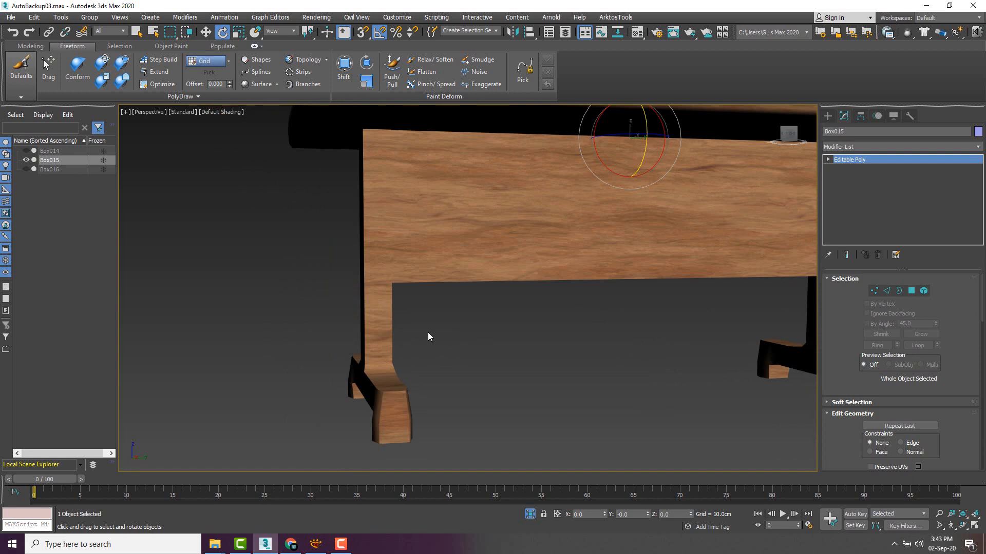
key("5")
left_click(386, 321)
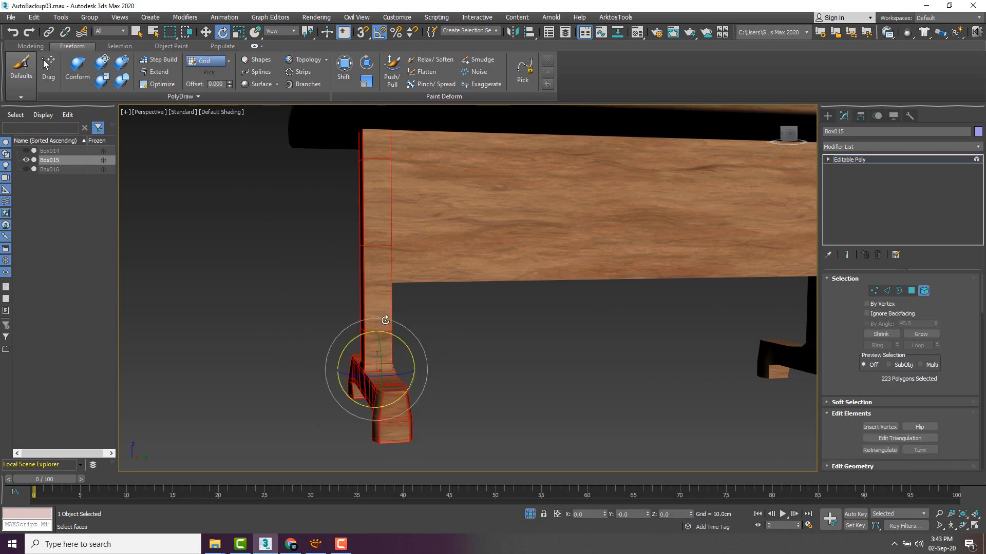
middle_click_drag(587, 315, 497, 326)
left_click(745, 318, "ctrl")
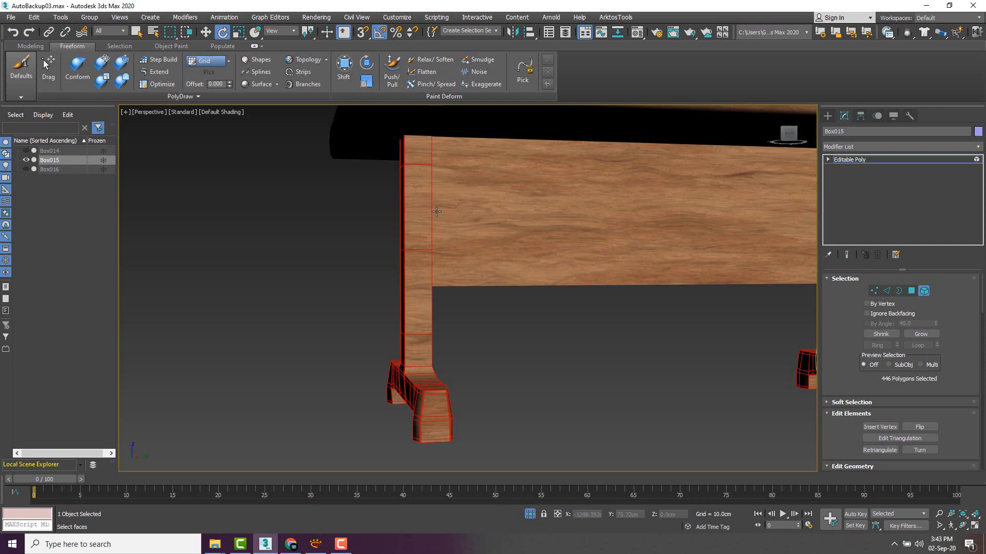
middle_click_drag(592, 318, 565, 330, "alt")
left_click(559, 329)
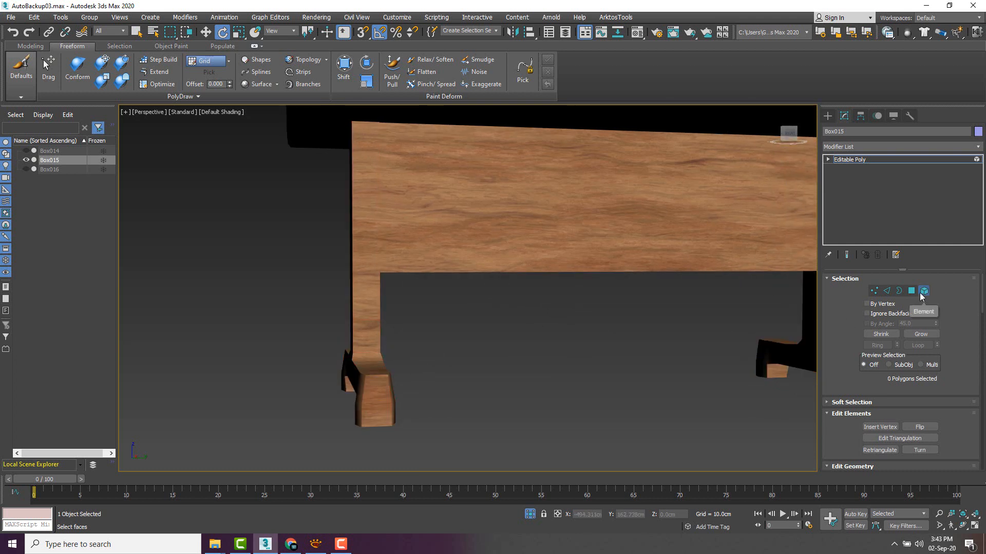
left_click(369, 292)
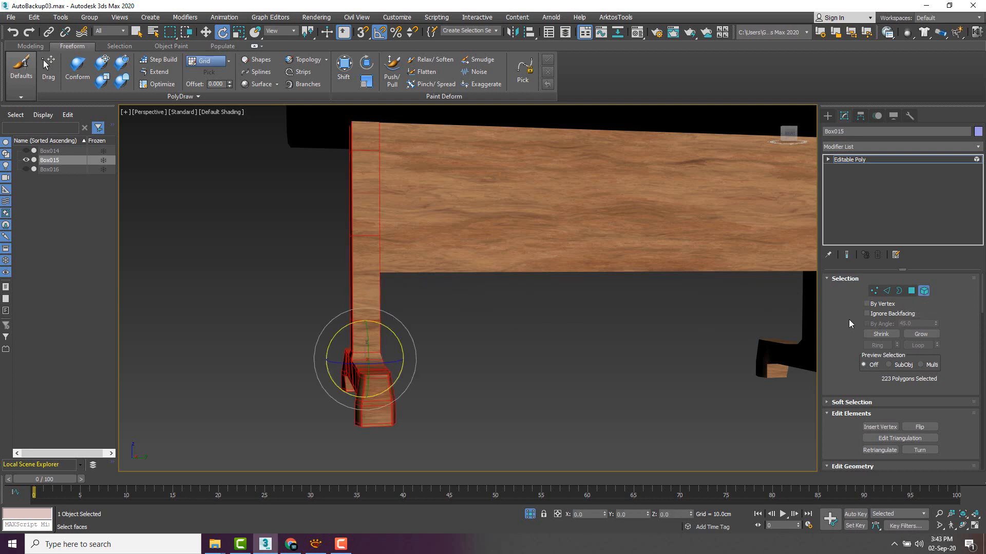
middle_click_drag(640, 315, 550, 320, "alt")
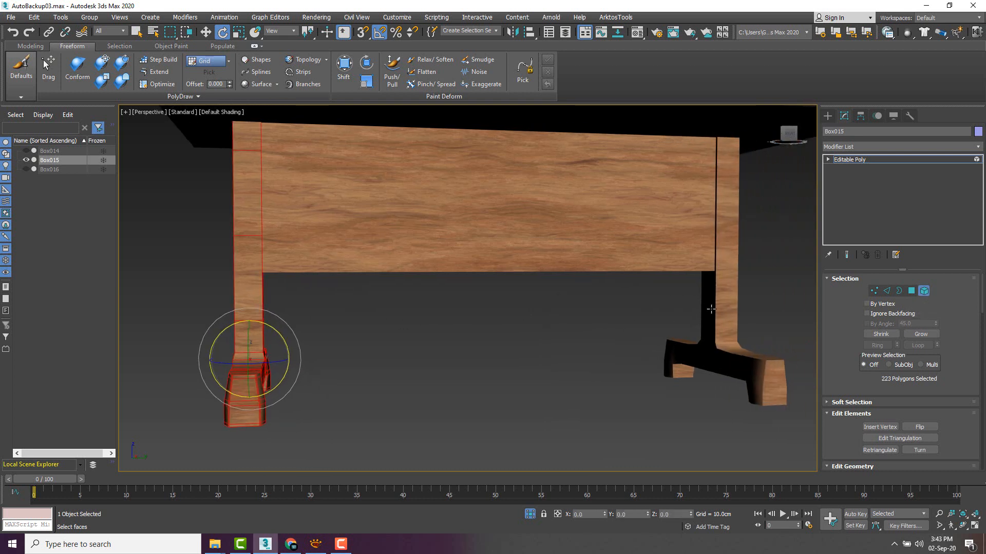
left_click(729, 301, "ctrl")
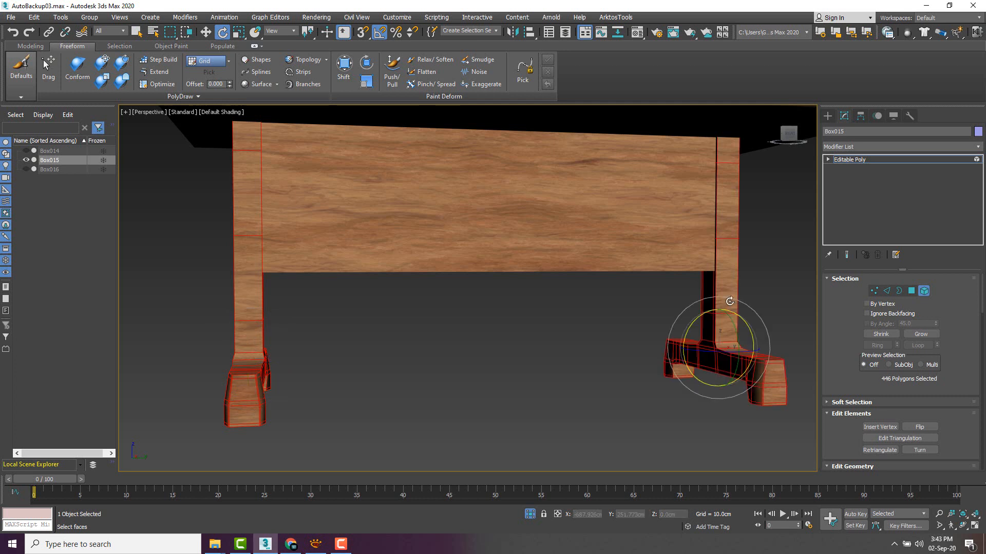
middle_click_drag(429, 325, 594, 329)
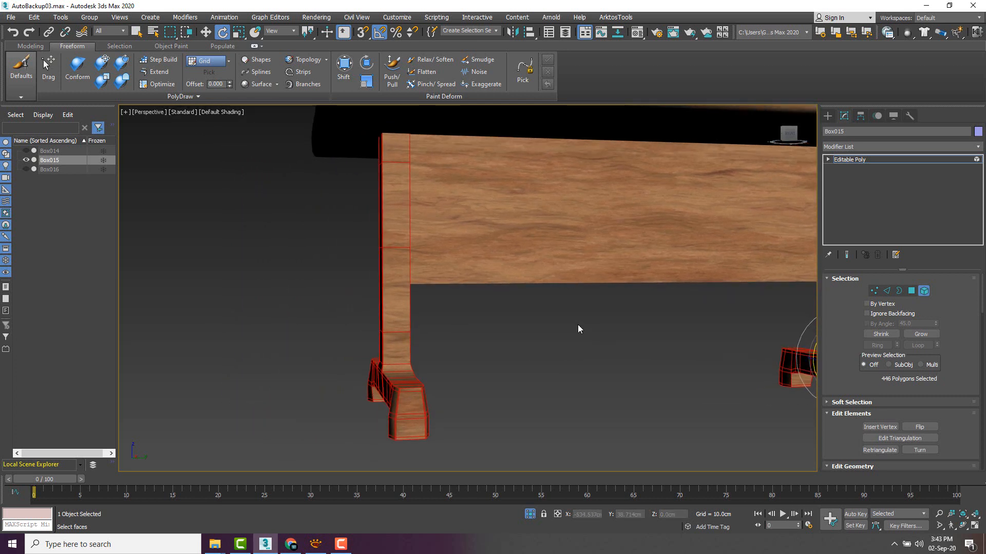
Add a UVW Map modifier to the selected leg elements.
left_click(845, 147)
key("u")
key("u")
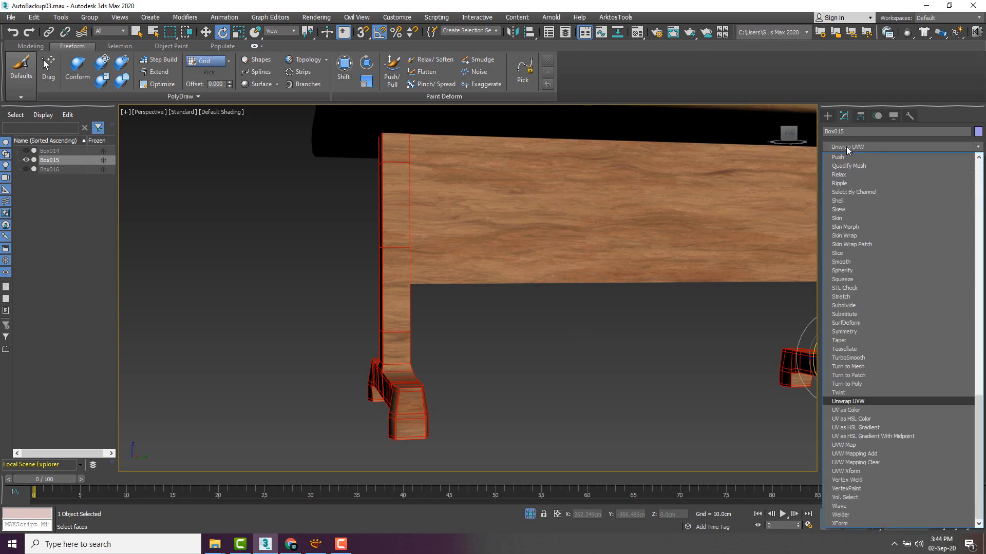
key("Down")
key("Down")
key("Down")
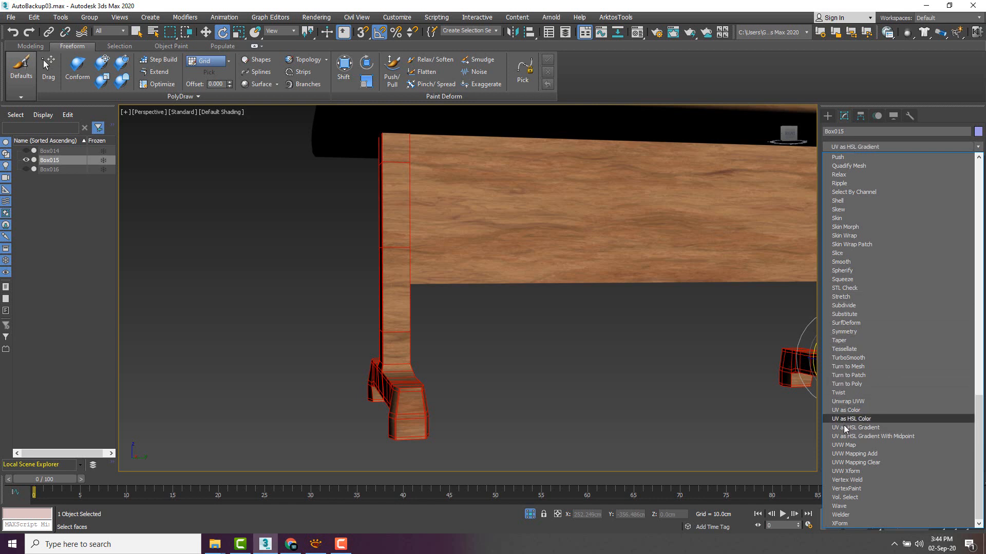
left_click(847, 445)
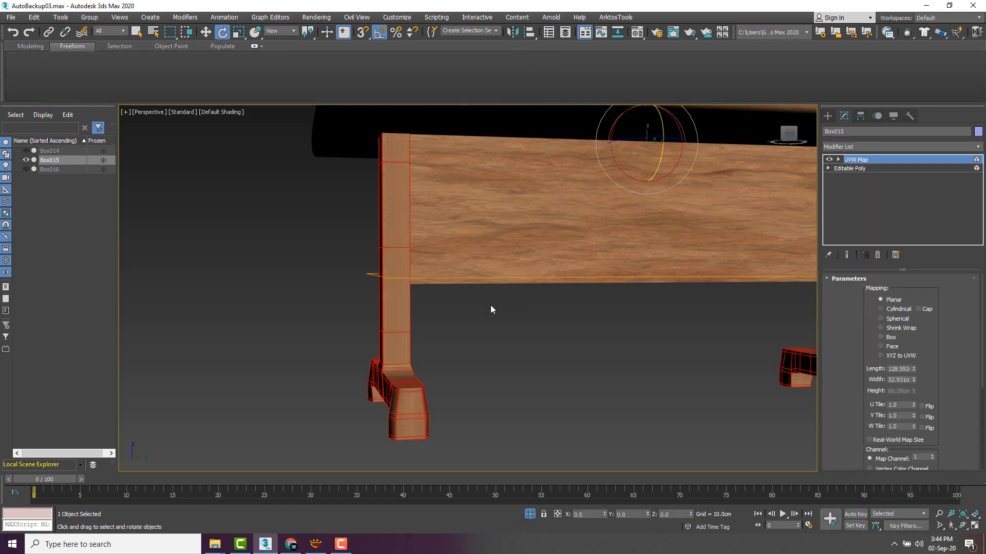
Set the legs' UVW Map mapping to Box and activate its Gizmo sub-object.
scroll(483, 294, "up", 5)
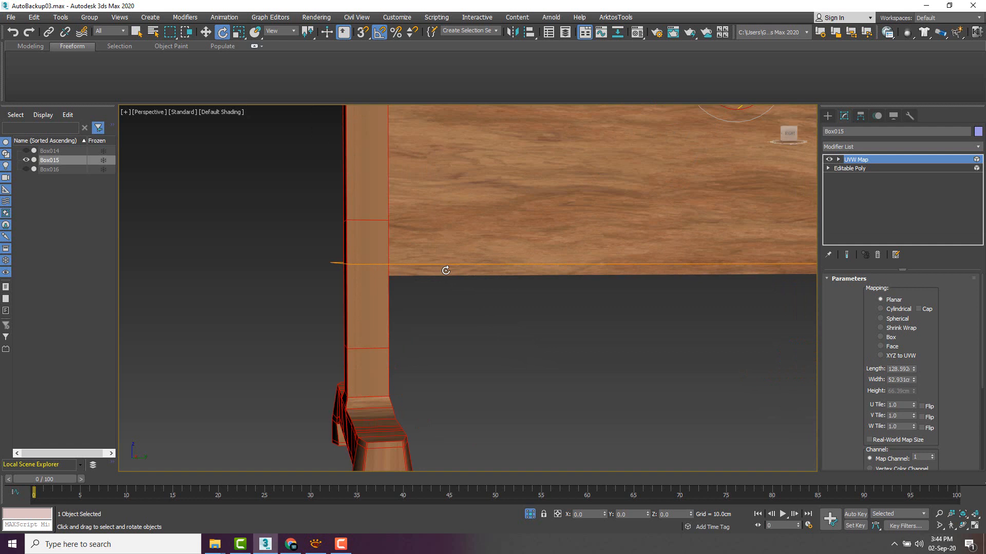
scroll(457, 284, "down", 5)
scroll(476, 310, "up", 6)
scroll(513, 307, "down", 1)
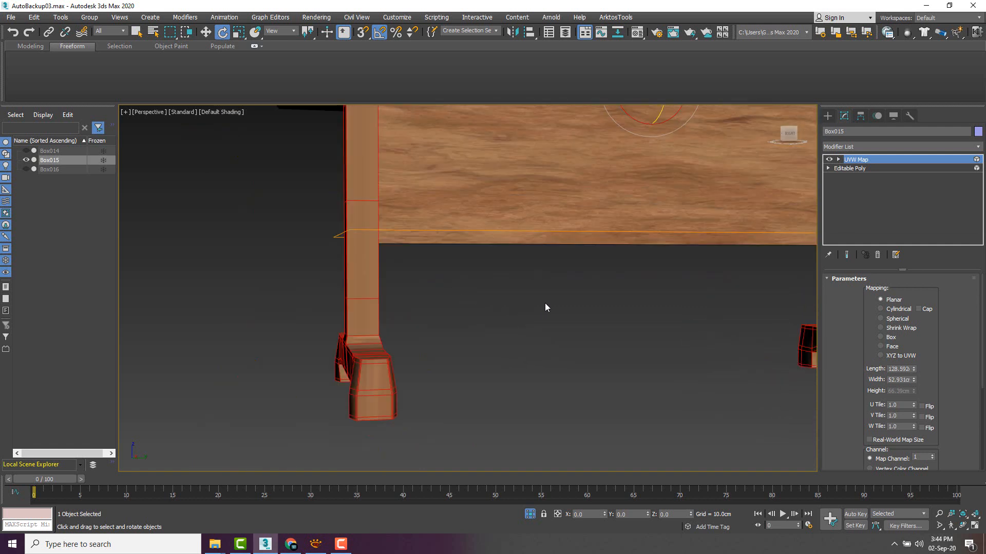
scroll(485, 303, "down", 5)
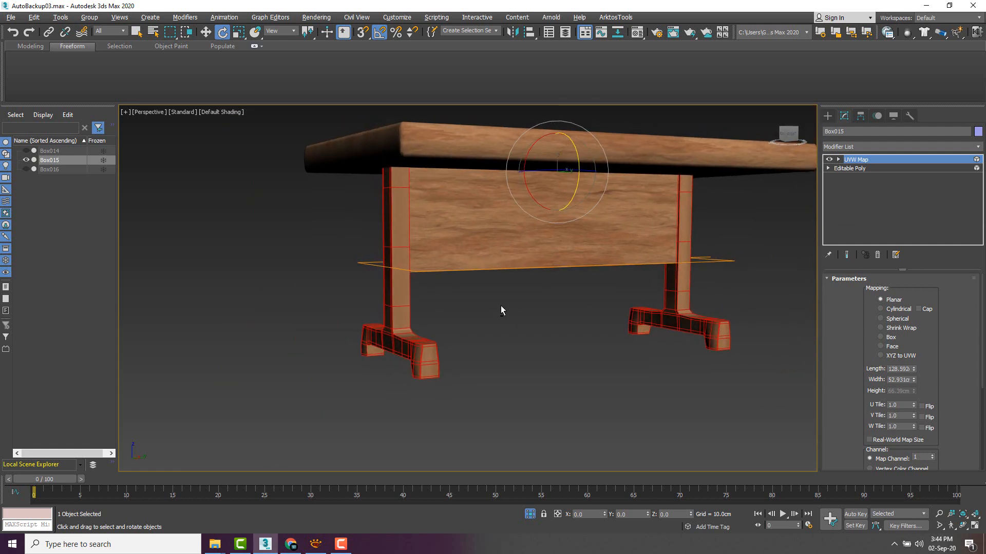
middle_click_drag(501, 306, 489, 302, "alt")
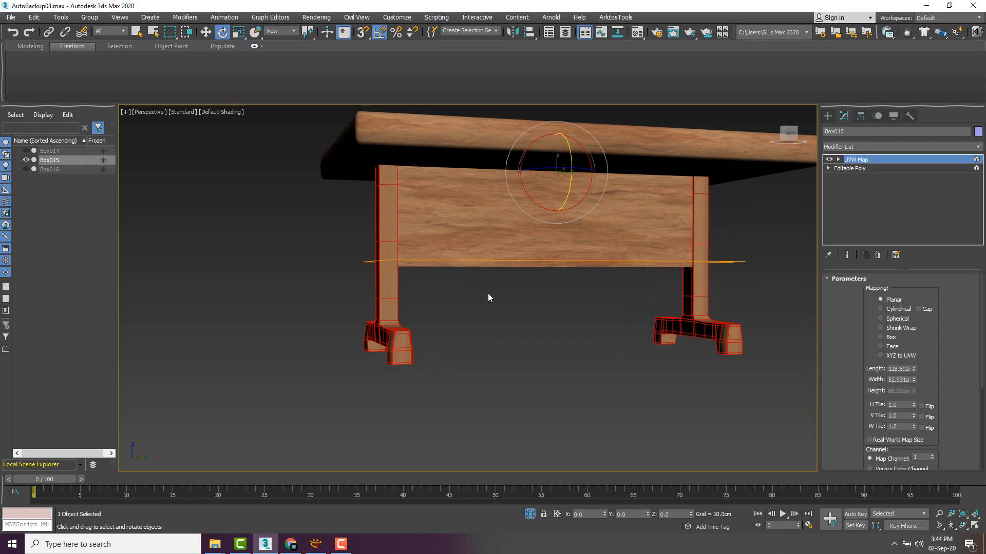
scroll(487, 294, "up", 3)
scroll(487, 294, "down", 3)
scroll(465, 297, "up", 3)
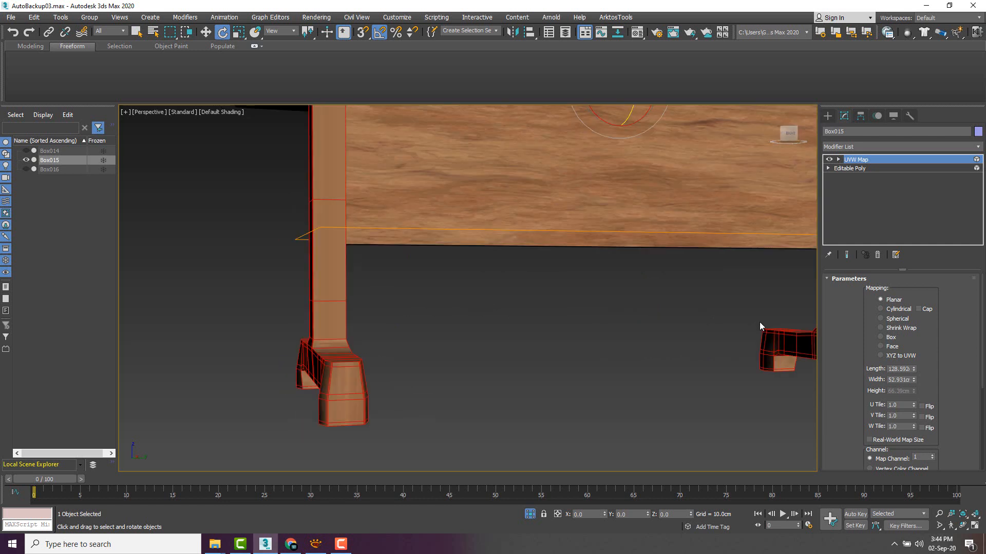
left_click(881, 337)
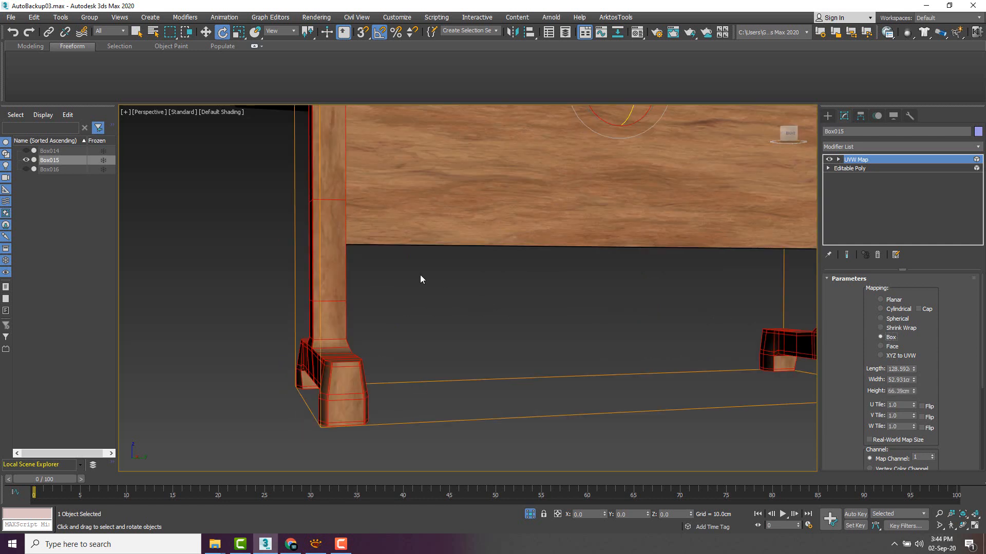
scroll(458, 279, "down", 5)
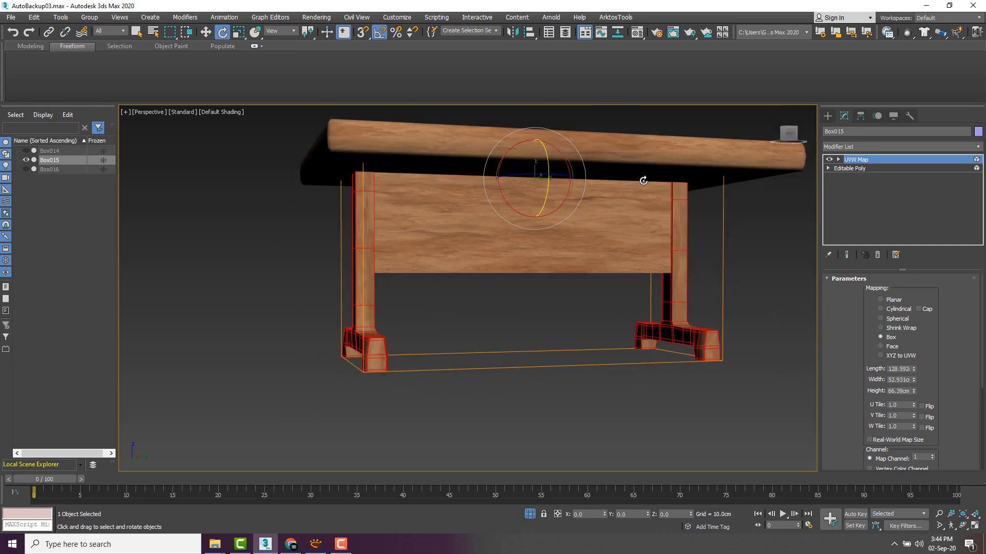
left_click(838, 159)
left_click(857, 167)
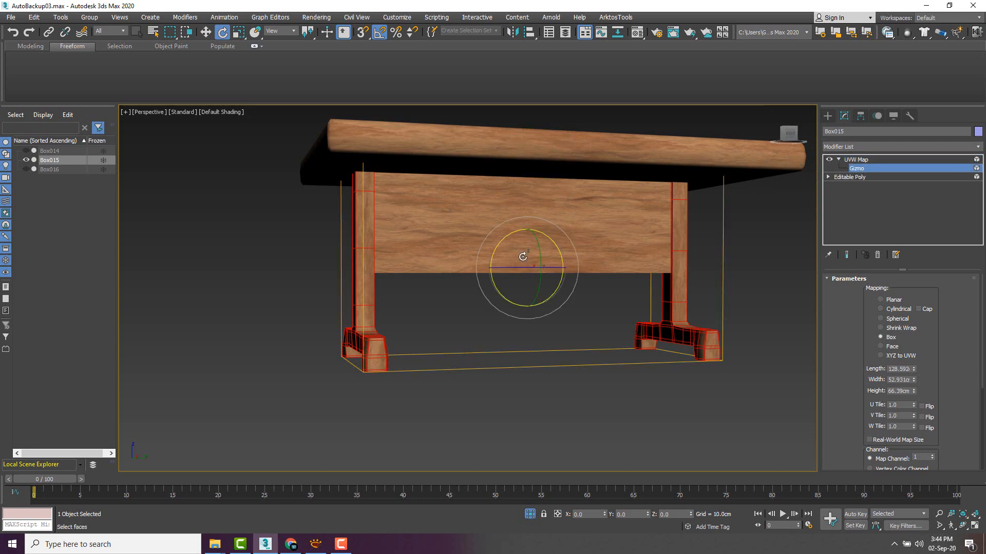
Try rotating the legs' UVW Map gizmo about the X axis, and rotate it back.
key("r")
left_click_drag(527, 256, 482, 276)
key("e")
scroll(328, 248, "up", 4)
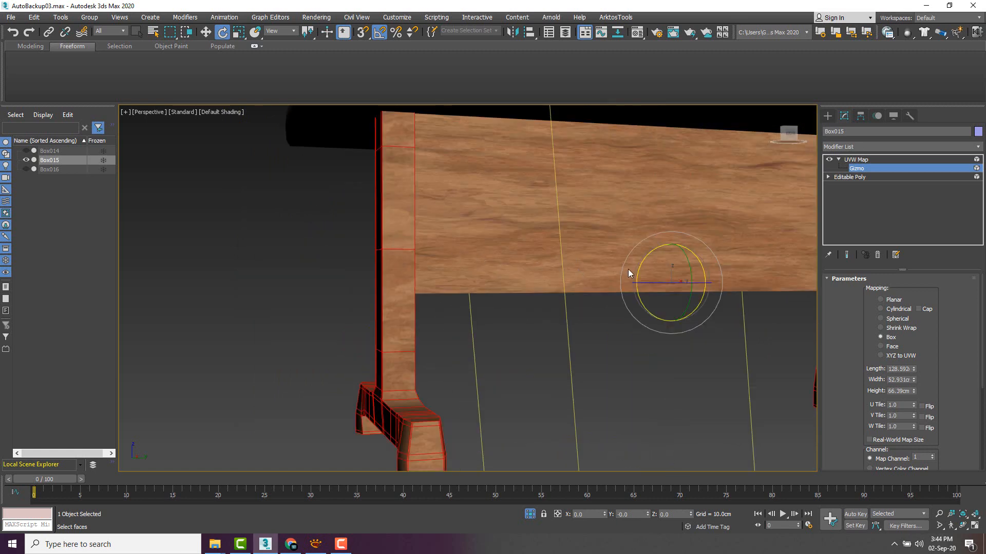
left_click_drag(640, 265, 703, 238)
scroll(682, 248, "down", 5)
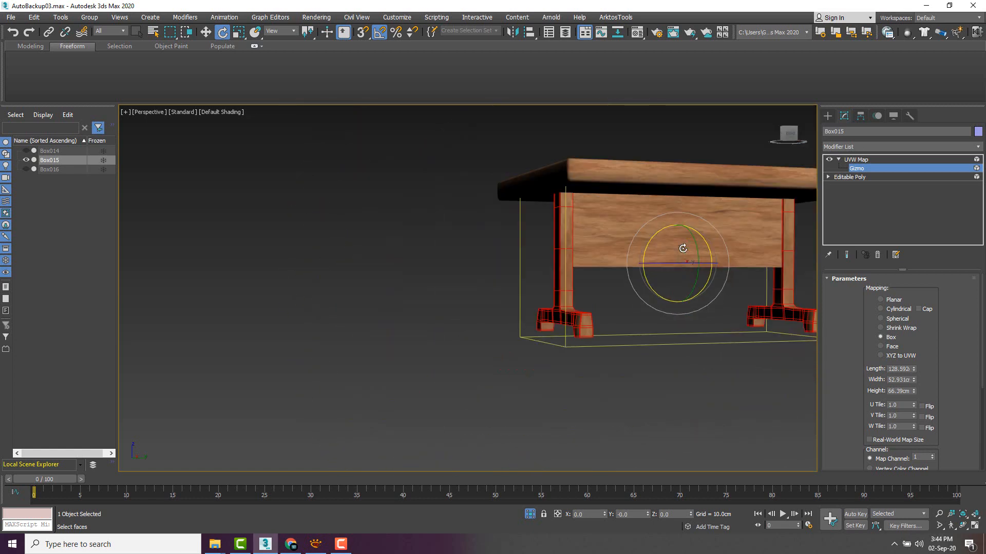
Scale the legs' UVW Map gizmo up along the Z axis to about 309 percent.
scroll(637, 248, "up", 2)
scroll(637, 248, "up", 3)
key("r")
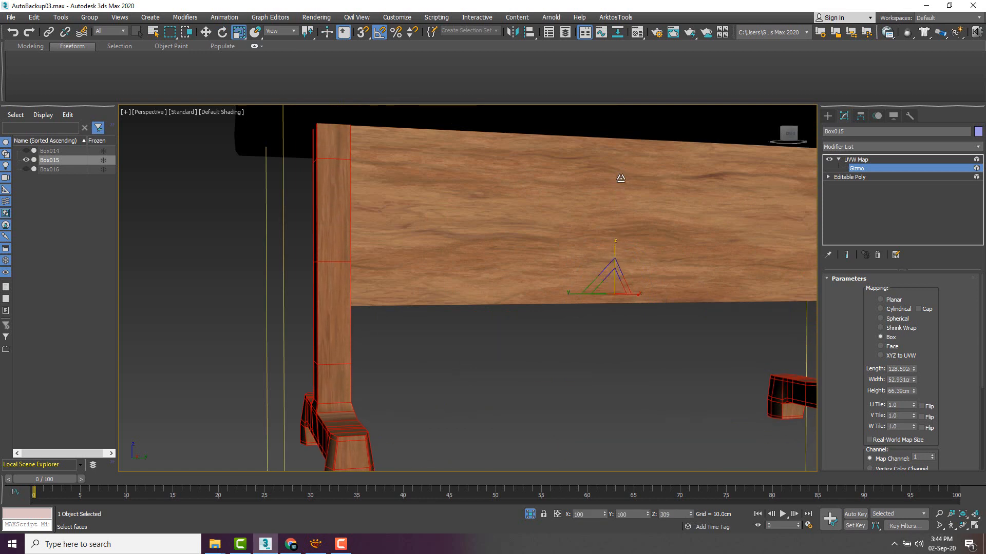
Scale the legs' UVW Map gizmo down along the Z axis to about 46 percent.
scroll(603, 238, "down", 2)
scroll(603, 239, "down", 2)
middle_click_drag(603, 239, 456, 279)
scroll(465, 283, "up", 3)
scroll(462, 272, "down", 4)
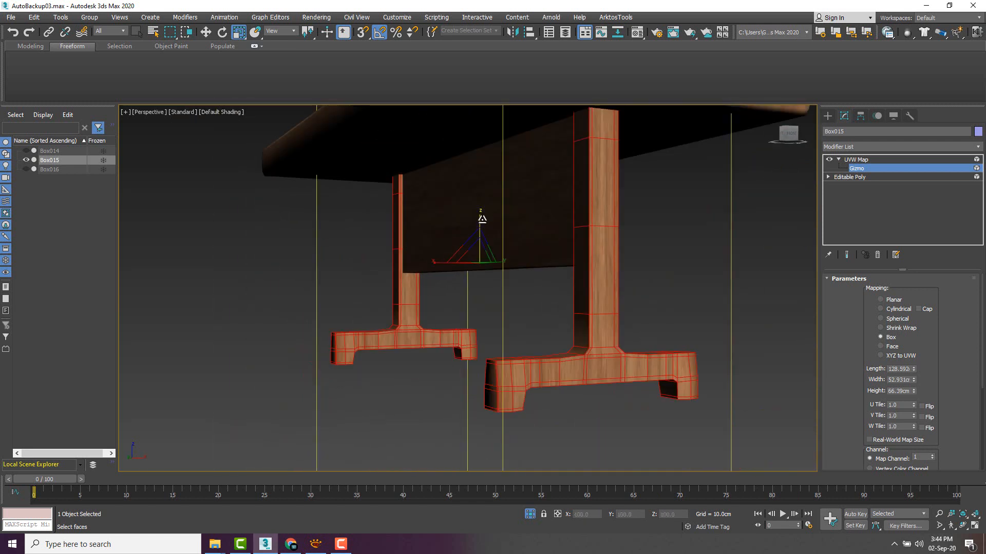
left_click_drag(482, 219, 480, 260)
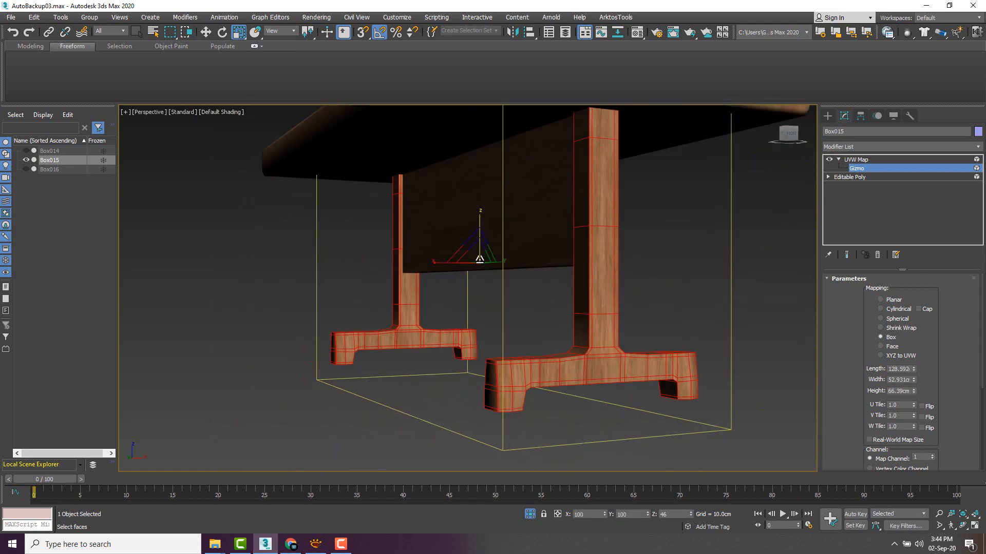
Convert the table with its remapped legs to an Editable Poly and clear the selection.
middle_click_drag(479, 259, 458, 259, "alt")
middle_click_drag(458, 259, 580, 264)
scroll(483, 218, "down", 3)
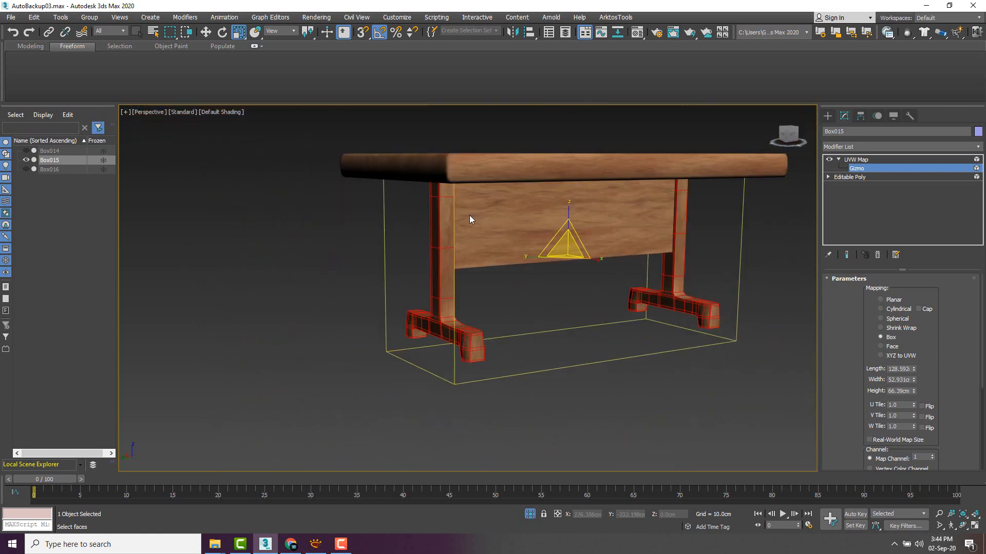
scroll(470, 215, "up", 3)
right_click(440, 203)
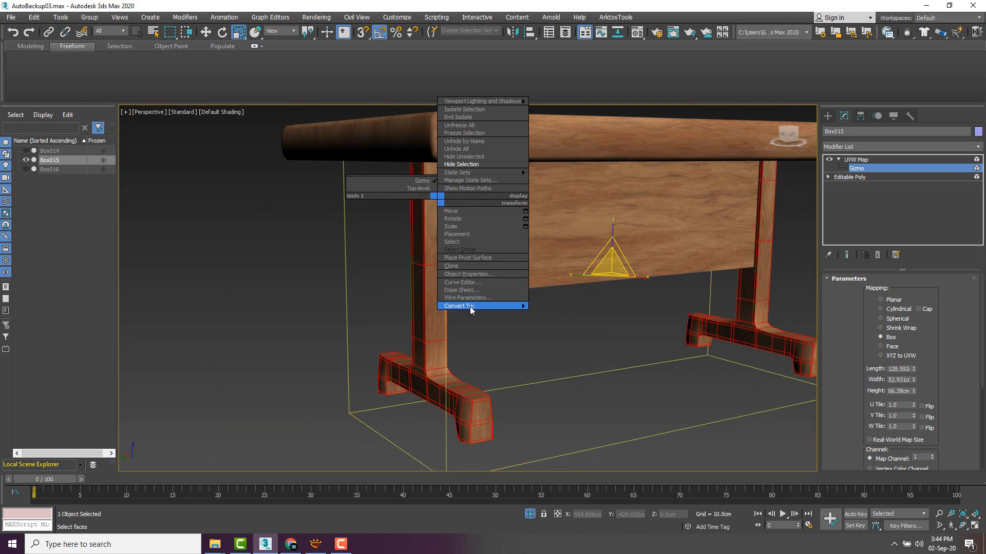
mouse_move(470, 307)
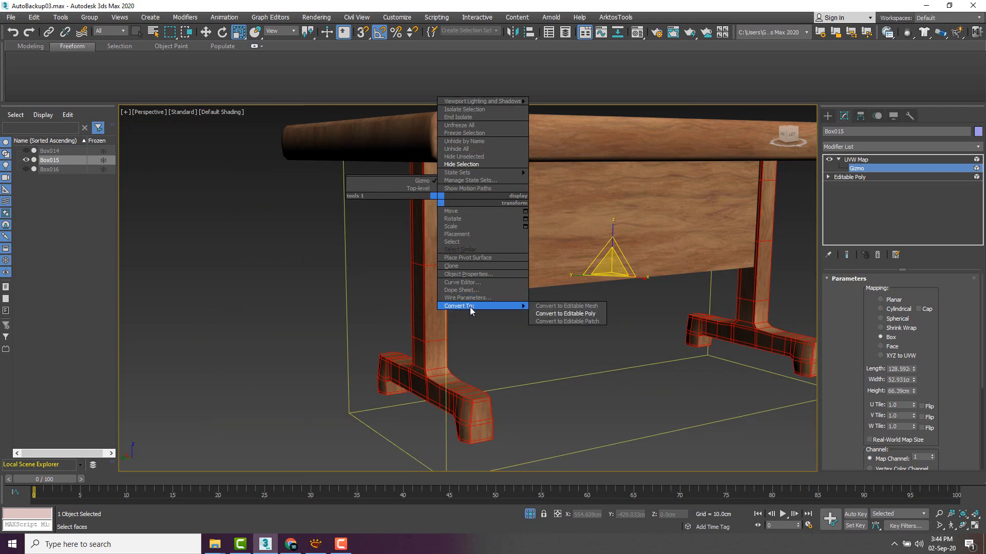
left_click(562, 314)
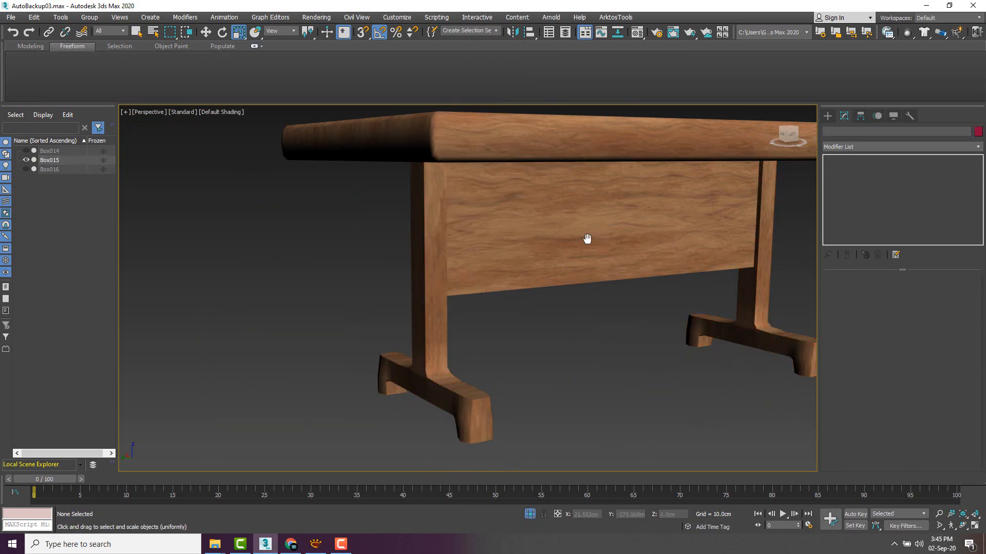
Create a standard cylinder beside the table, about 18 cm in radius and 53 cm high.
scroll(585, 236, "down", 3)
middle_click_drag(592, 247, 497, 259, "alt")
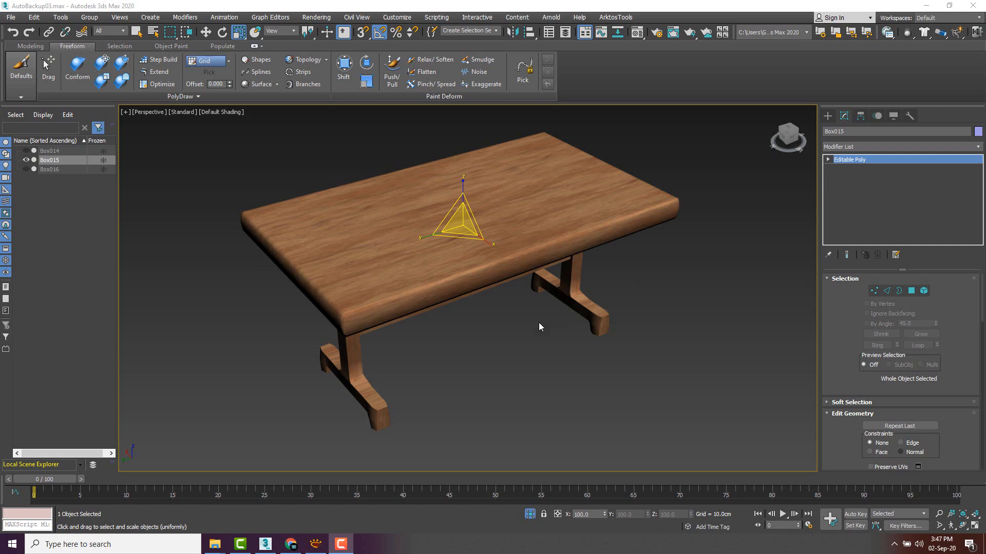
middle_click_drag(544, 279, 525, 288, "alt")
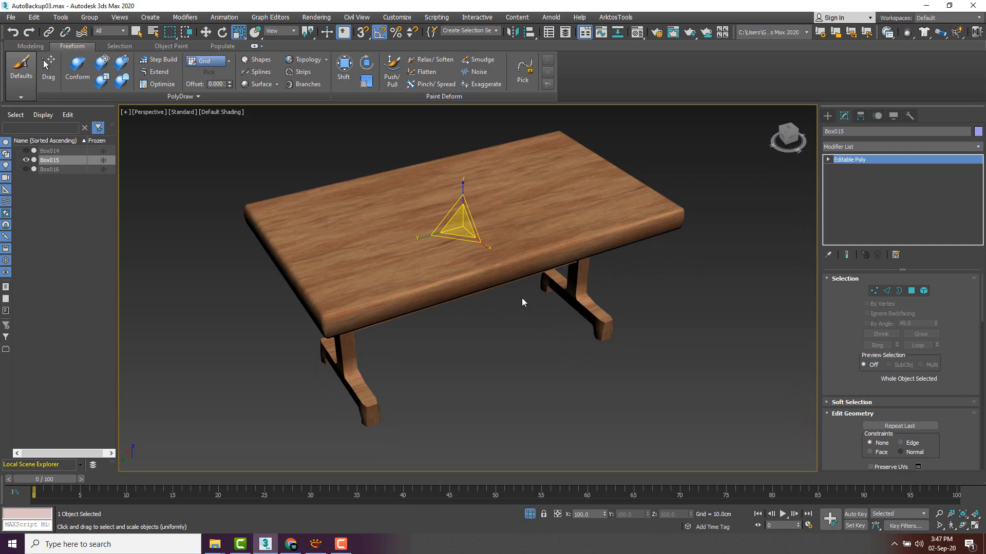
left_click(827, 116)
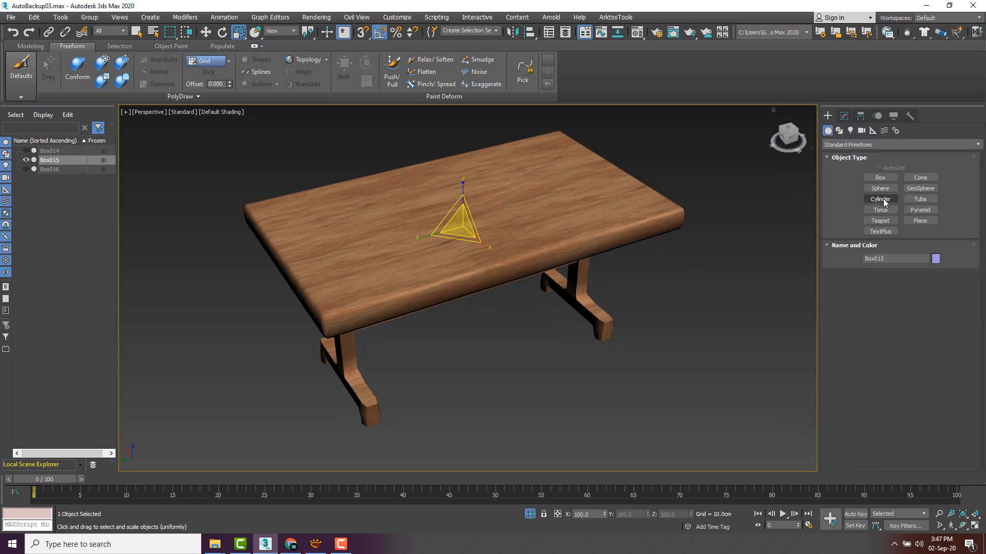
left_click(838, 131)
left_click(827, 131)
left_click(879, 199)
left_click_drag(709, 362, 726, 379)
left_click(715, 262)
Create a standard sphere about 29 cm in radius next to the cylinder and end object creation.
scroll(724, 333, "down", 5)
middle_click_drag(564, 327, 414, 317)
left_click(880, 188)
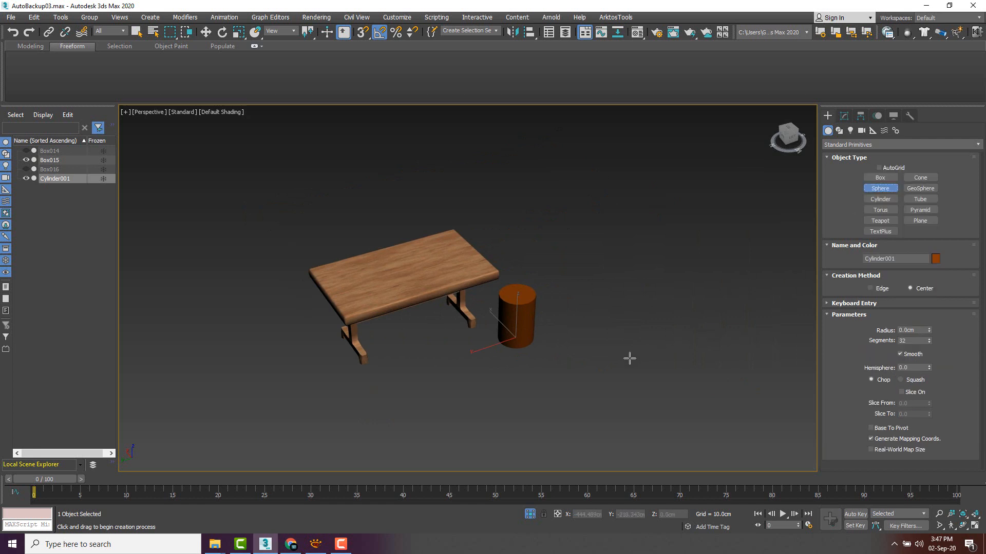
left_click_drag(556, 377, 573, 396)
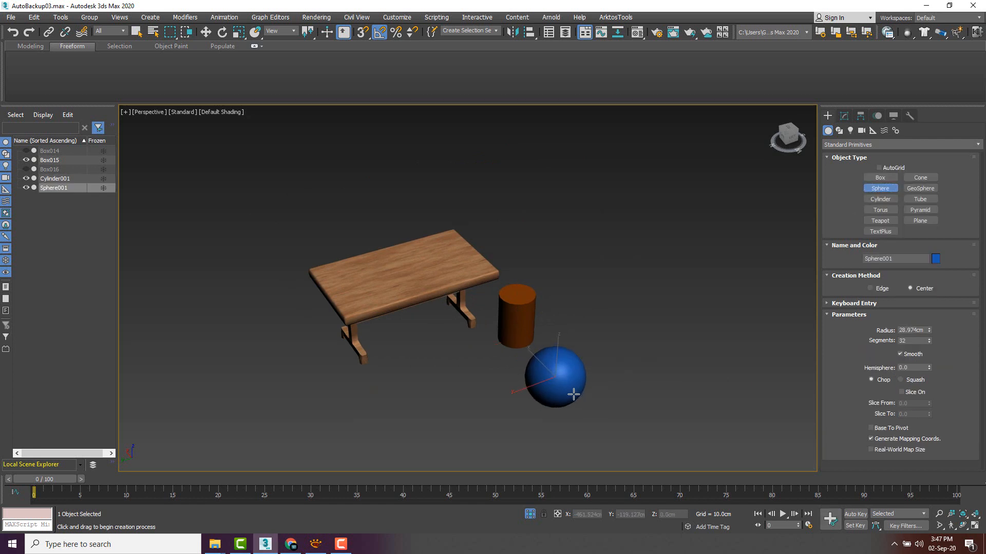
right_click(572, 395)
Raise the sphere along the Z axis to a height of about 23 cm.
scroll(564, 365, "up", 5)
key("w")
left_click_drag(548, 364, 547, 324)
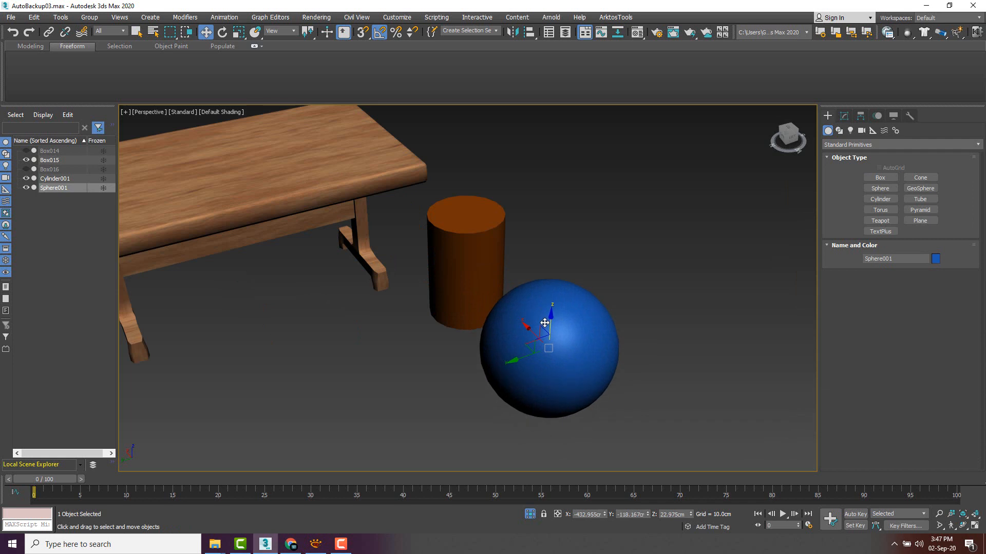
scroll(545, 323, "down", 5)
middle_click_drag(542, 325, 557, 307, "alt")
scroll(556, 306, "up", 5)
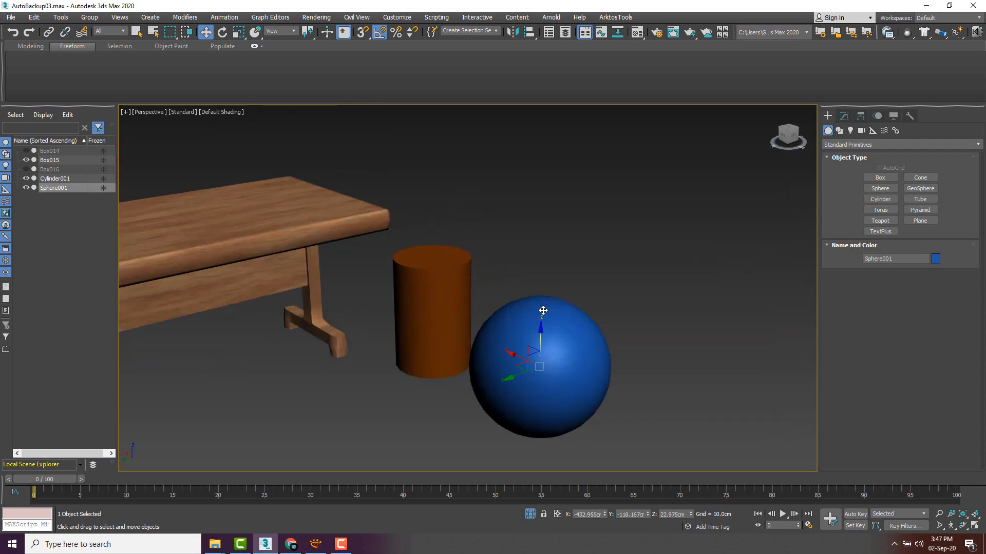
scroll(572, 230, "down", 3)
scroll(527, 240, "up", 3)
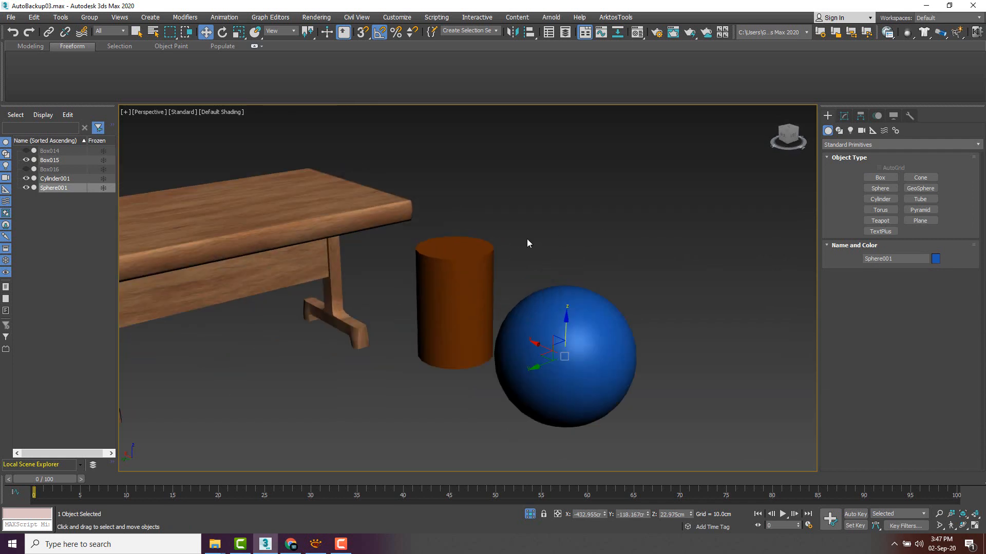
middle_click_drag(528, 240, 579, 208)
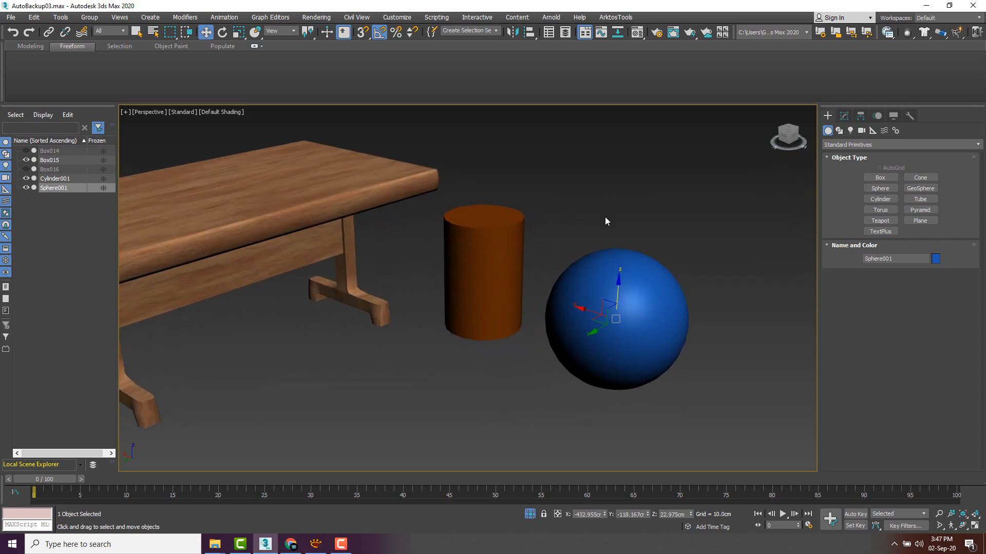
Preview the Bricks001_2K_Color image from the Bricks001_2K-JPG folder, close the viewer, and clear the scene selection.
left_click(502, 238)
left_click(622, 288)
mouse_move(215, 544)
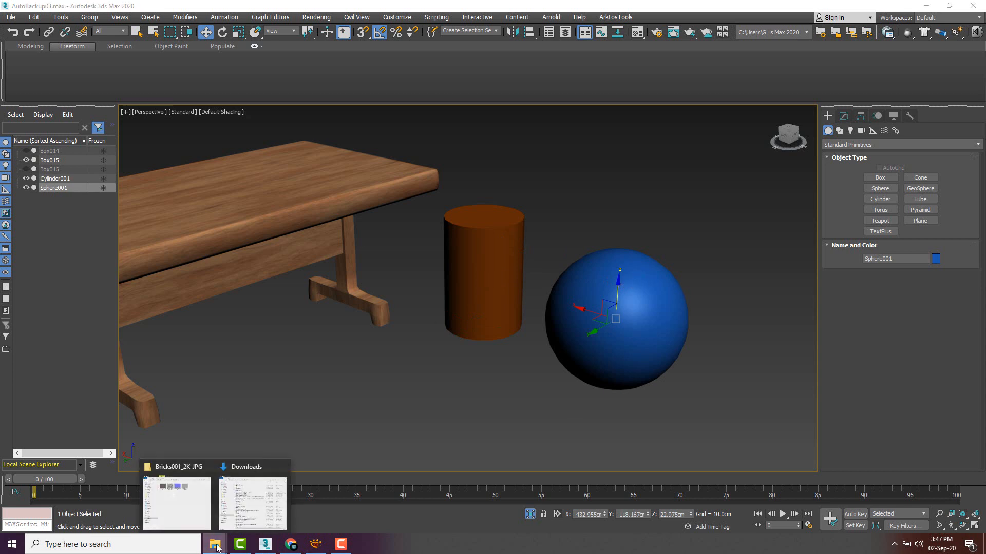
left_click(199, 514)
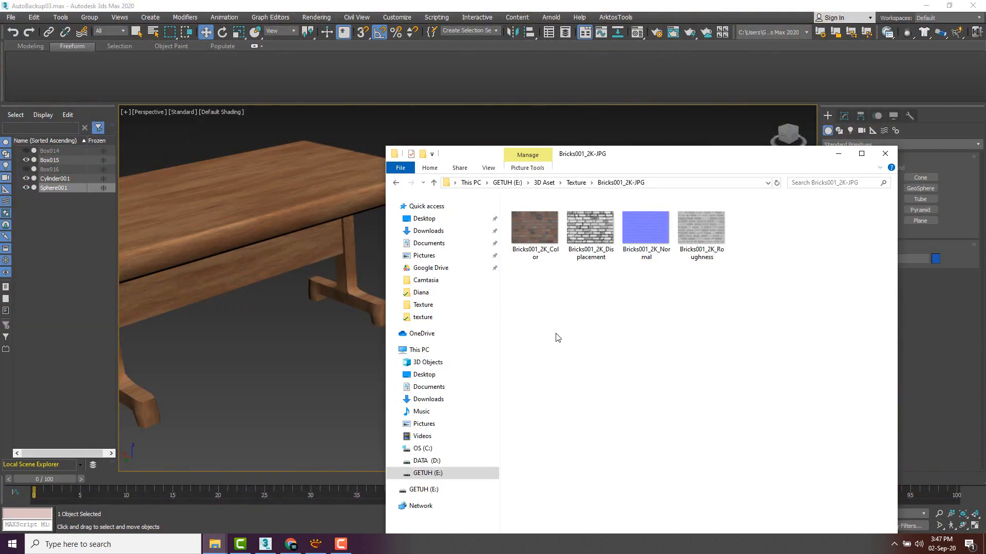
double_click(535, 227)
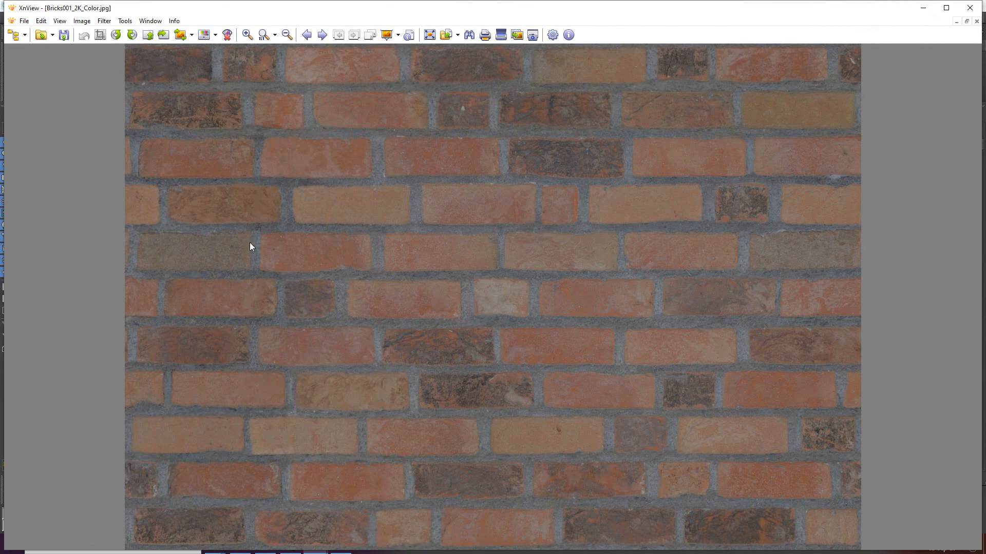
left_click(970, 8)
left_click(543, 120)
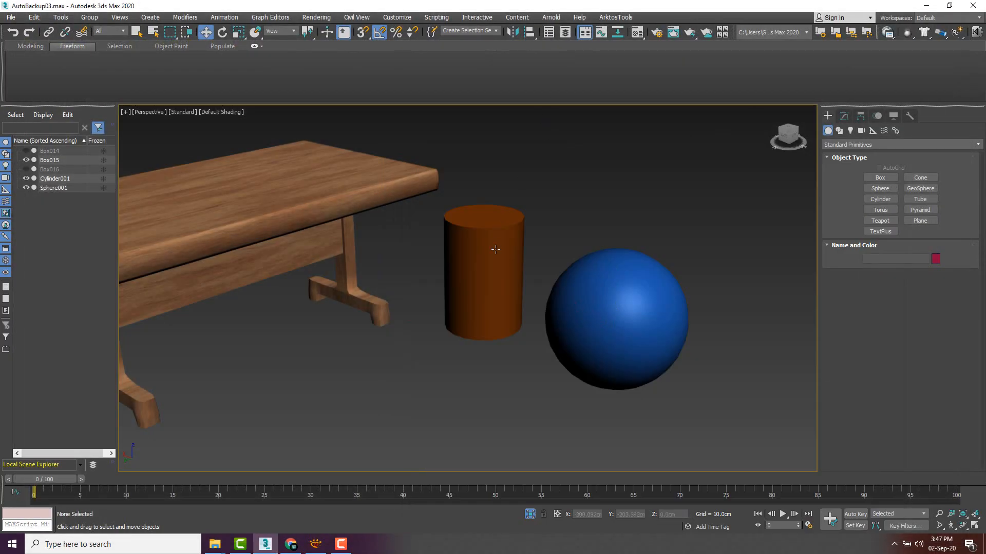
Apply the Bricks001_2K_Color image from the Bricks001_2K-JPG folder to the cylinder as its texture.
left_click(485, 277)
middle_click_drag(552, 235, 485, 229)
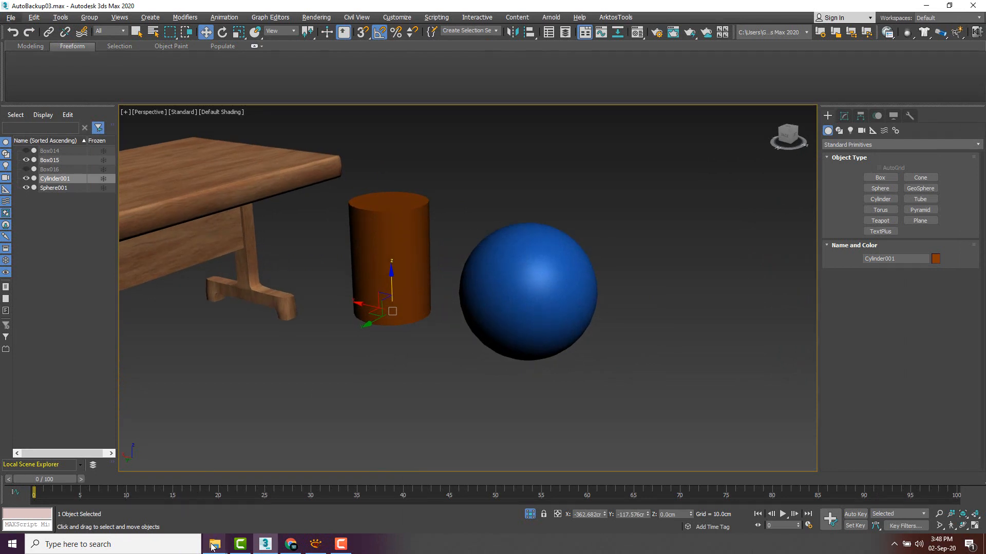
mouse_move(214, 544)
left_click(197, 486)
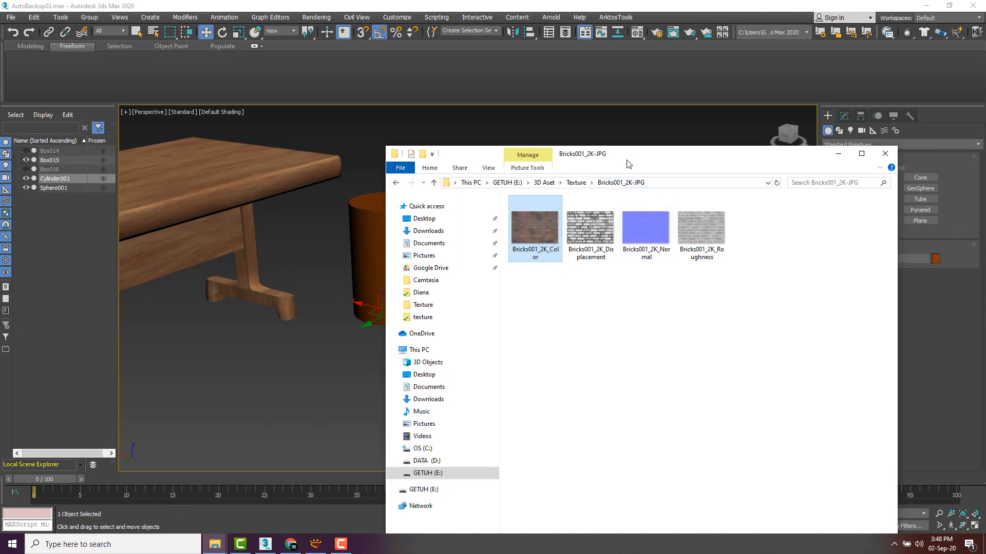
left_click_drag(631, 155, 782, 151)
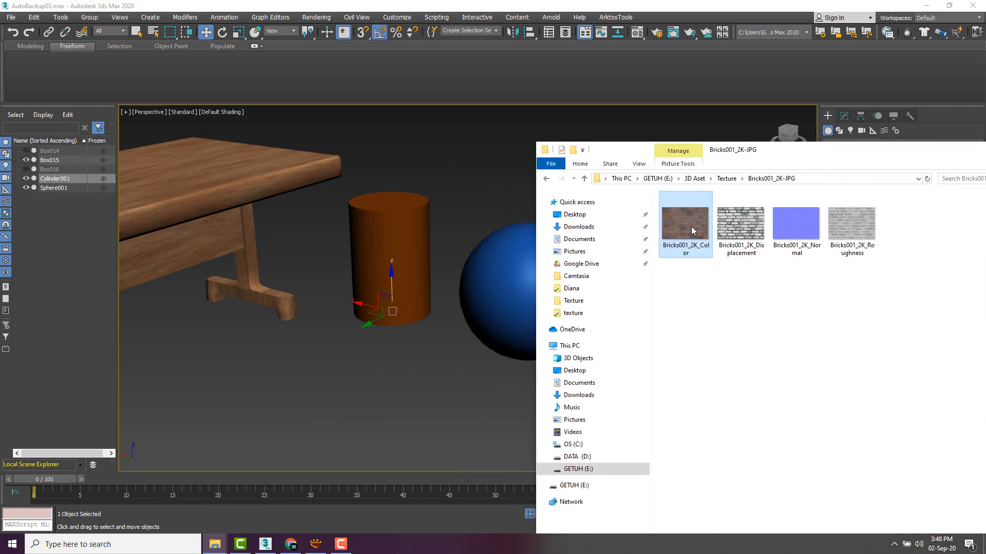
left_click_drag(692, 230, 402, 251)
scroll(404, 250, "up", 5)
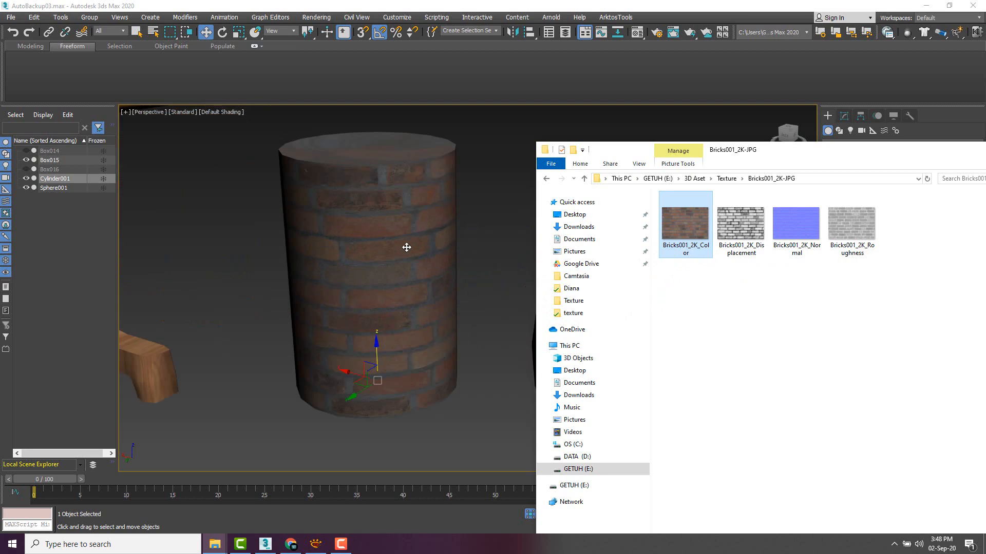
left_click_drag(936, 156, 842, 169)
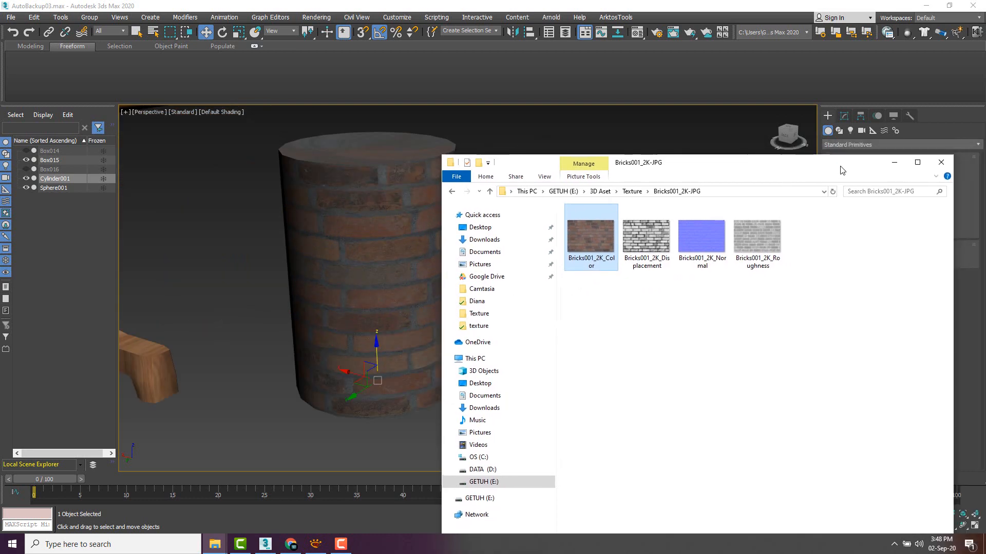
left_click(893, 163)
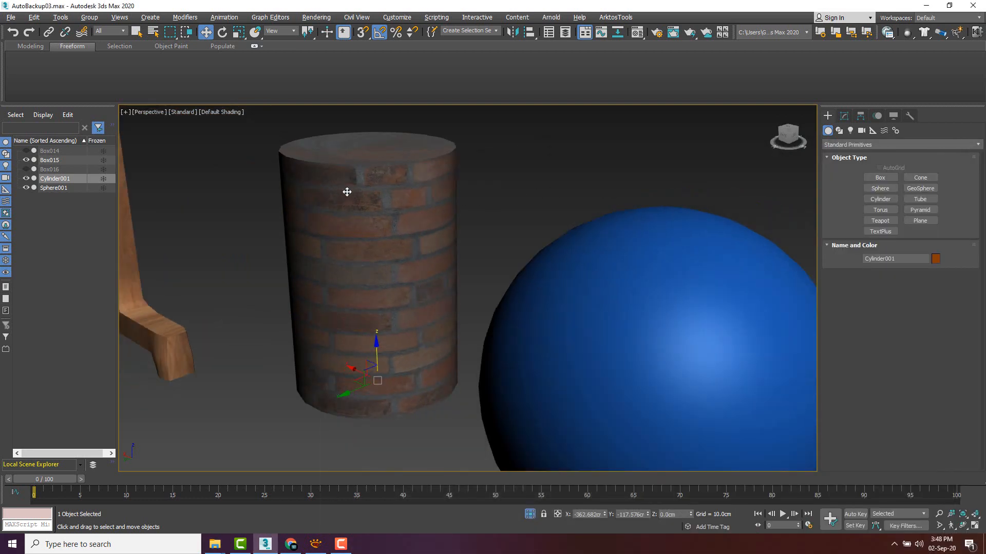
Show edged faces in the viewport and isolate the brick-textured cylinder.
middle_click_drag(347, 192, 528, 233, "alt")
left_click(482, 252)
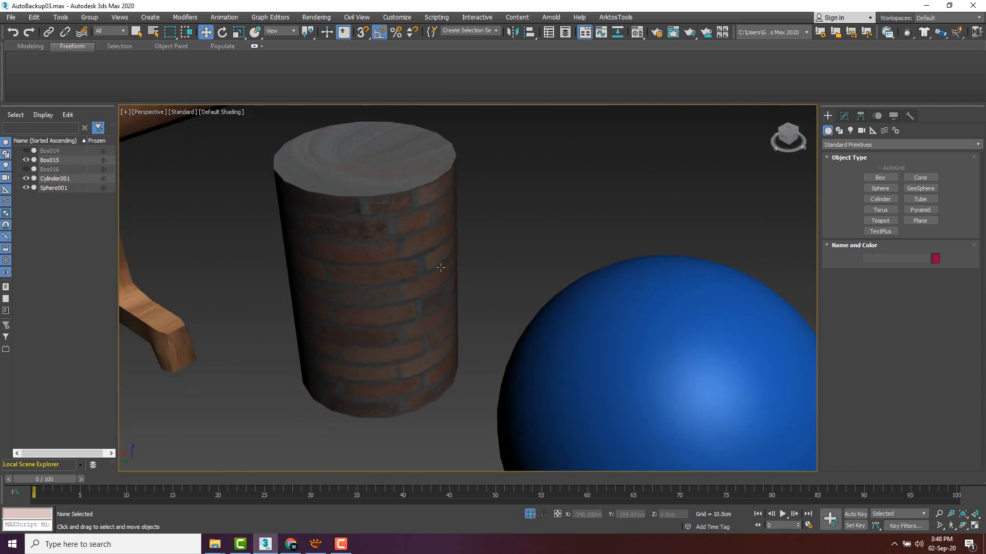
left_click(408, 271)
scroll(524, 221, "down", 5)
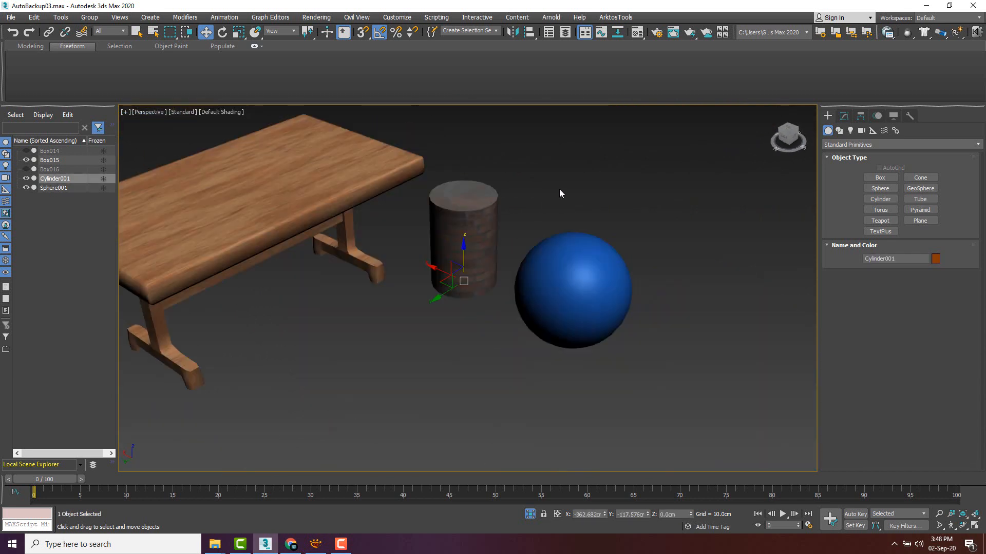
left_click(560, 193)
scroll(545, 214, "up", 3)
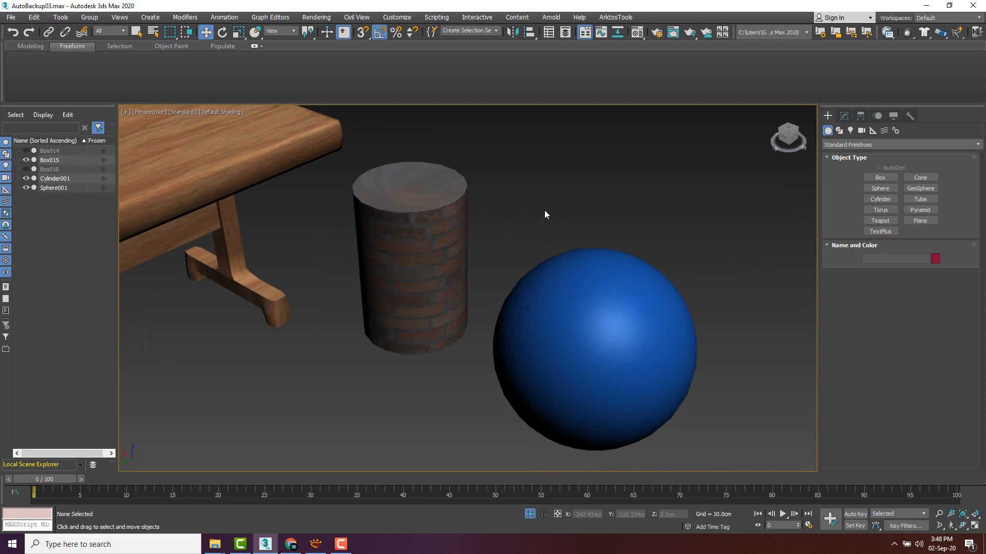
left_click(418, 254)
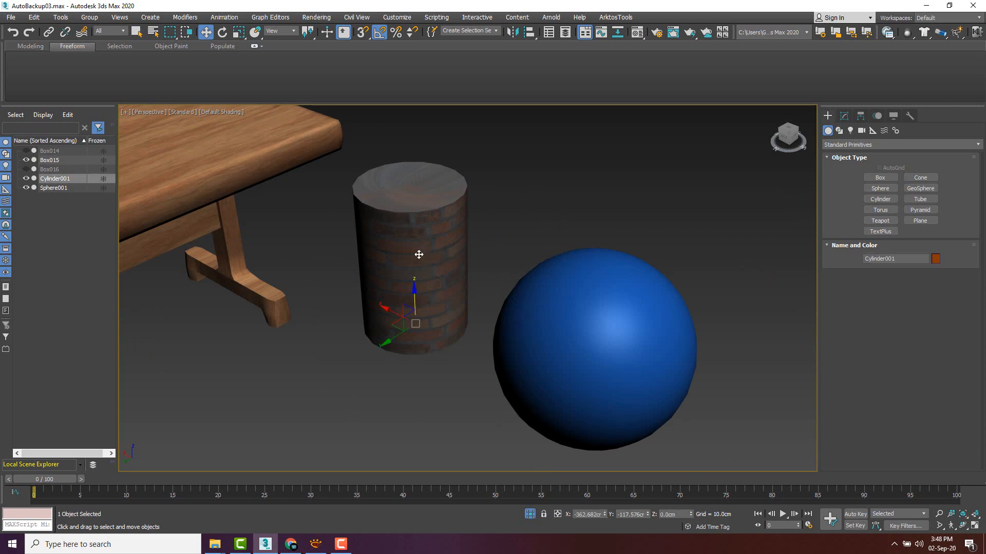
key("F3")
key("F4")
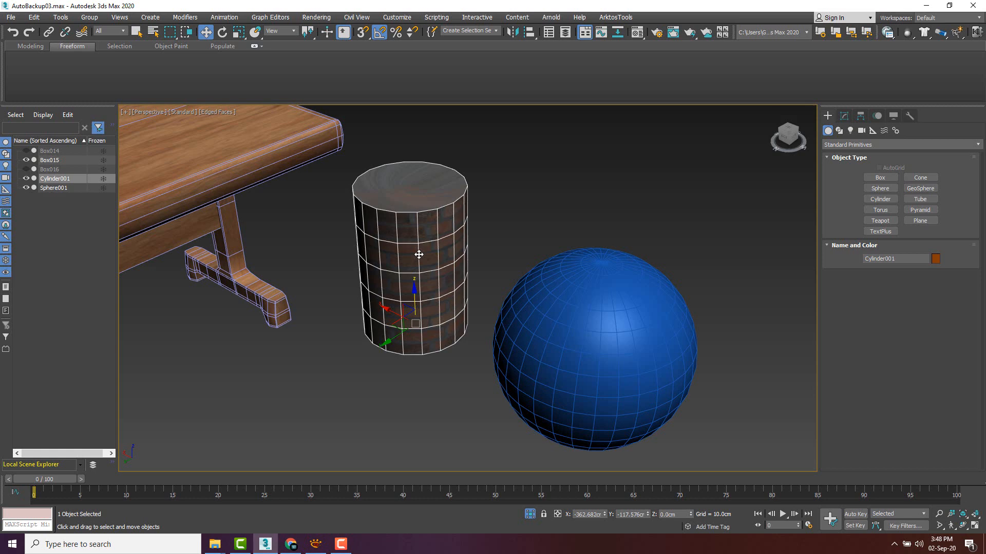
right_click(419, 254)
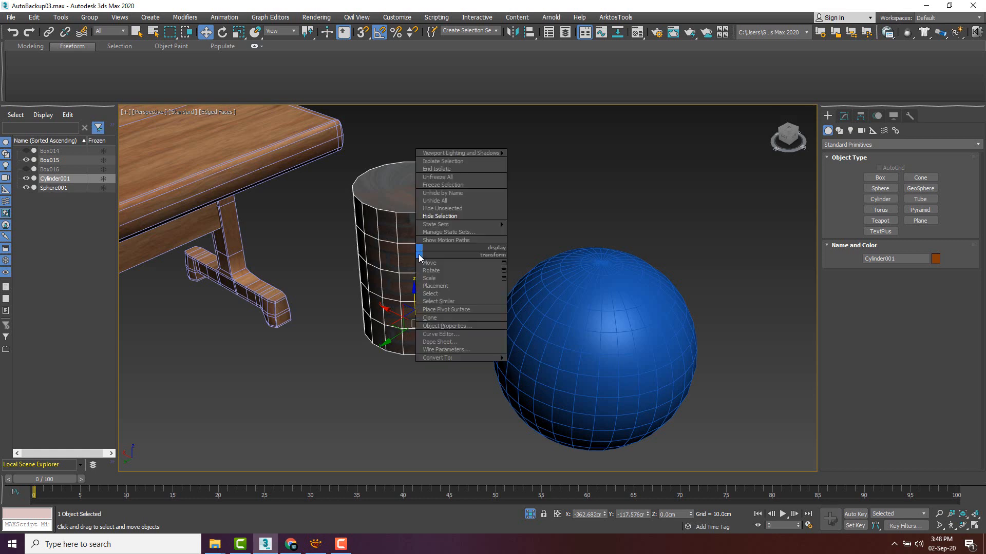
left_click(442, 162)
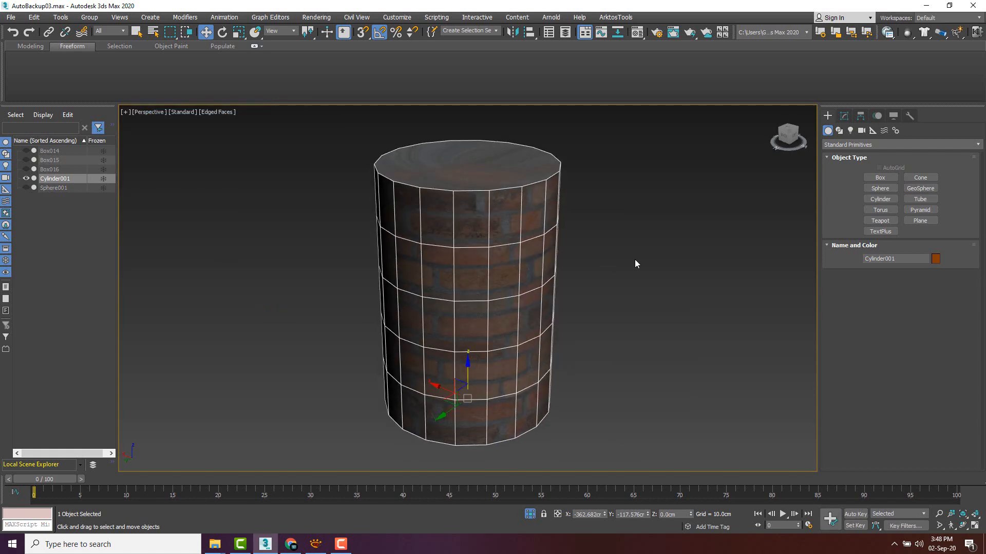
Turn off the edged-faces display and reselect the isolated cylinder.
left_click(618, 261)
key("F4")
scroll(618, 266, "down", 2)
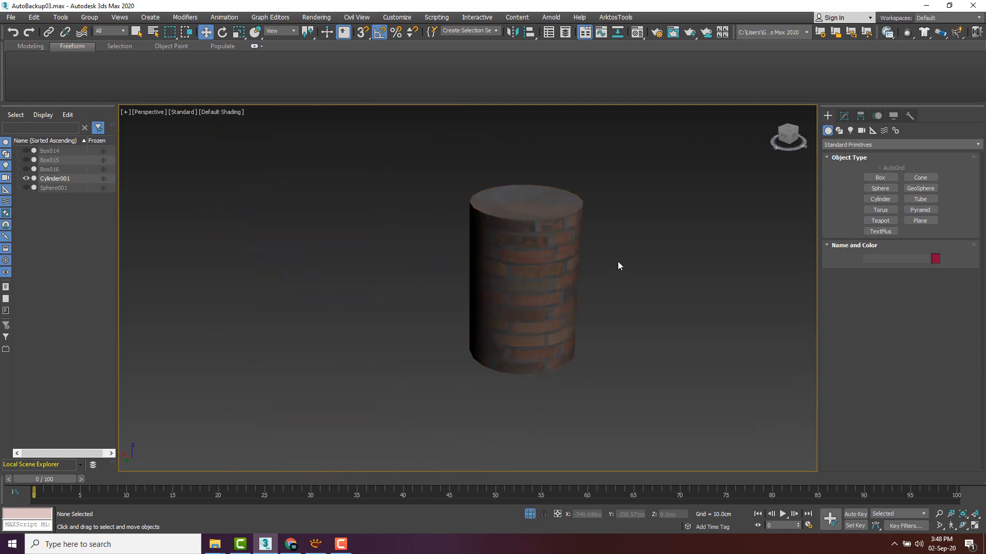
key("F4")
key("F4")
left_click(544, 247)
middle_click_drag(642, 259, 646, 262, "alt")
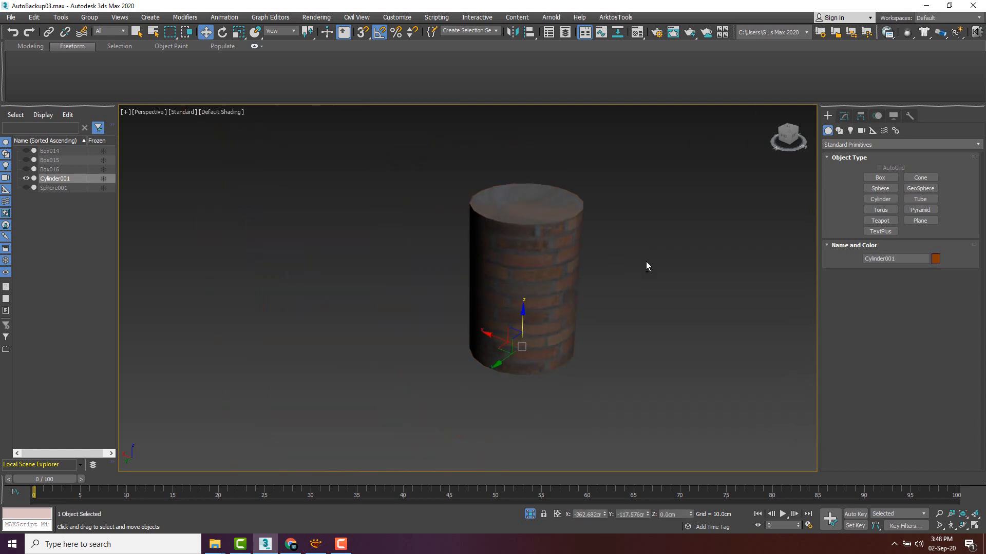
scroll(647, 261, "up", 2)
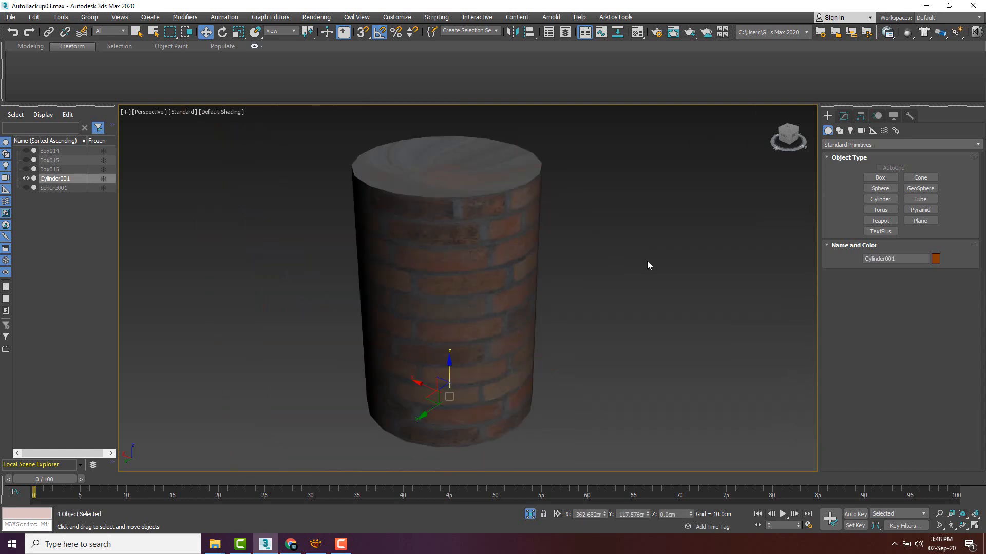
Add a UVW Map modifier to the cylinder and examine how planar mapping projects the bricks on its cap and side.
left_click(844, 115)
left_click(864, 144)
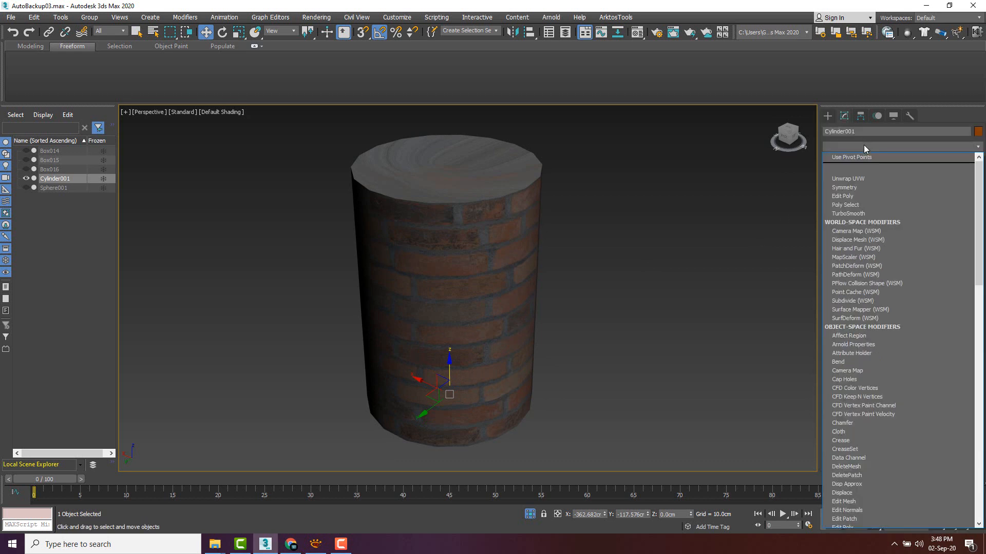
key("u")
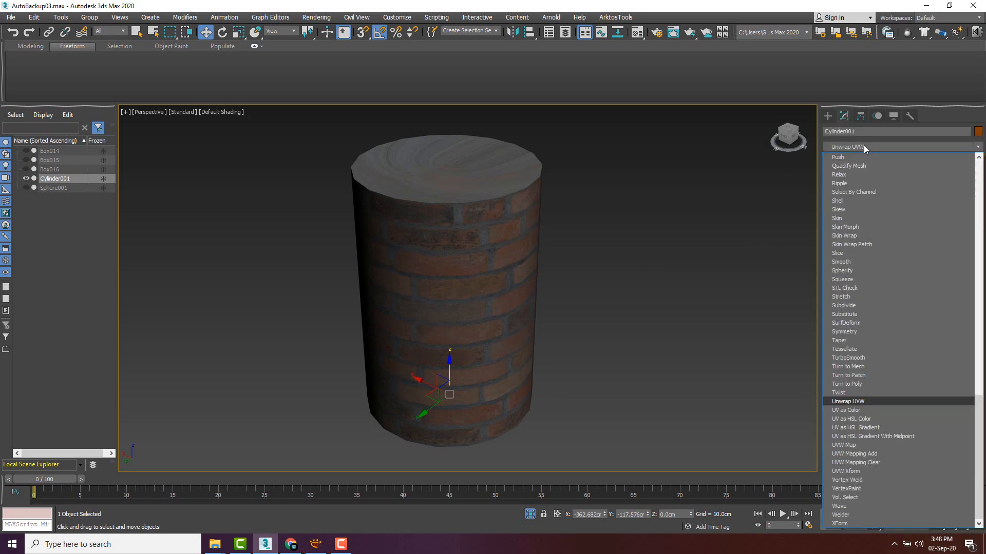
left_click(854, 445)
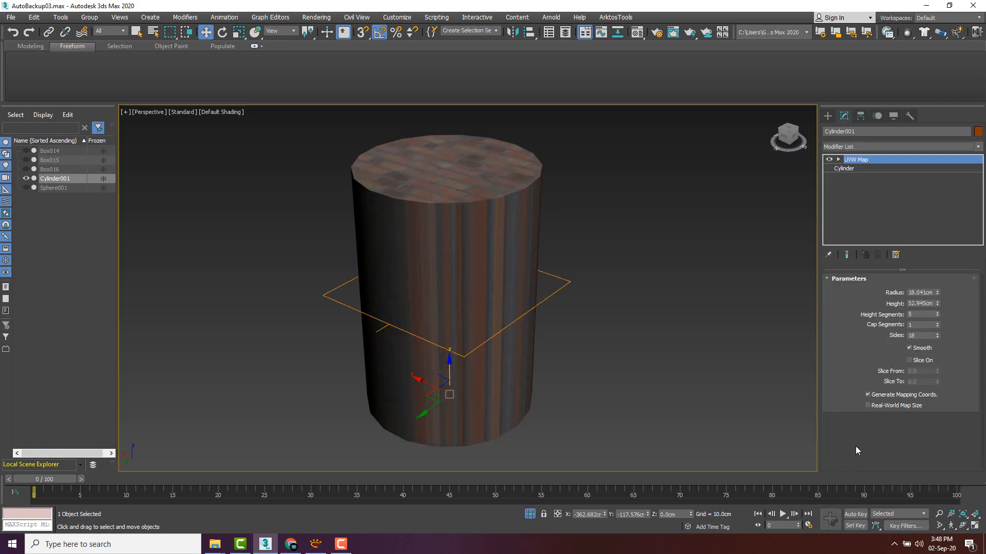
middle_click_drag(641, 240, 629, 259, "alt")
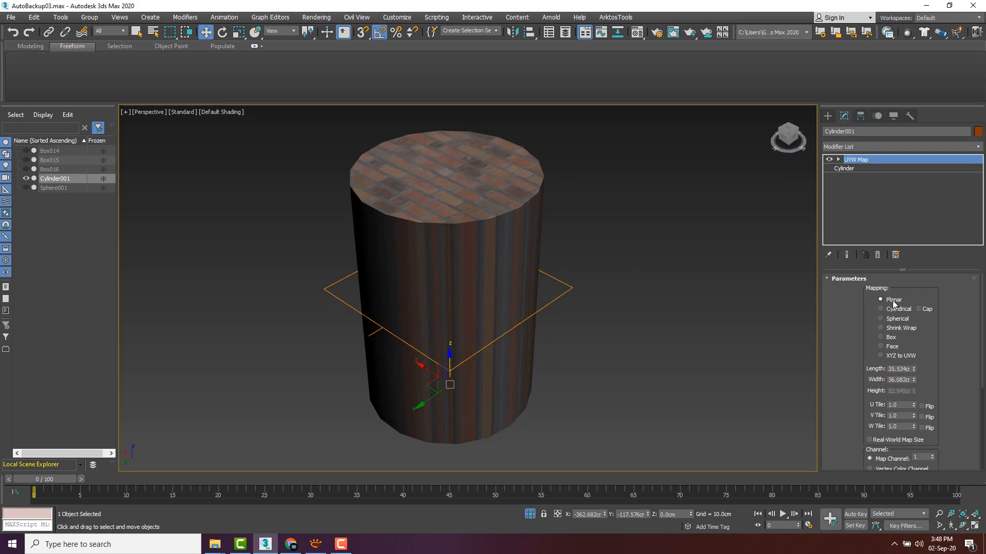
mouse_move(604, 251)
middle_mouse_down("alt")
mouse_move(590, 211)
mouse_move(642, 263)
mouse_move(614, 225)
mouse_move(617, 244)
middle_mouse_up("alt")
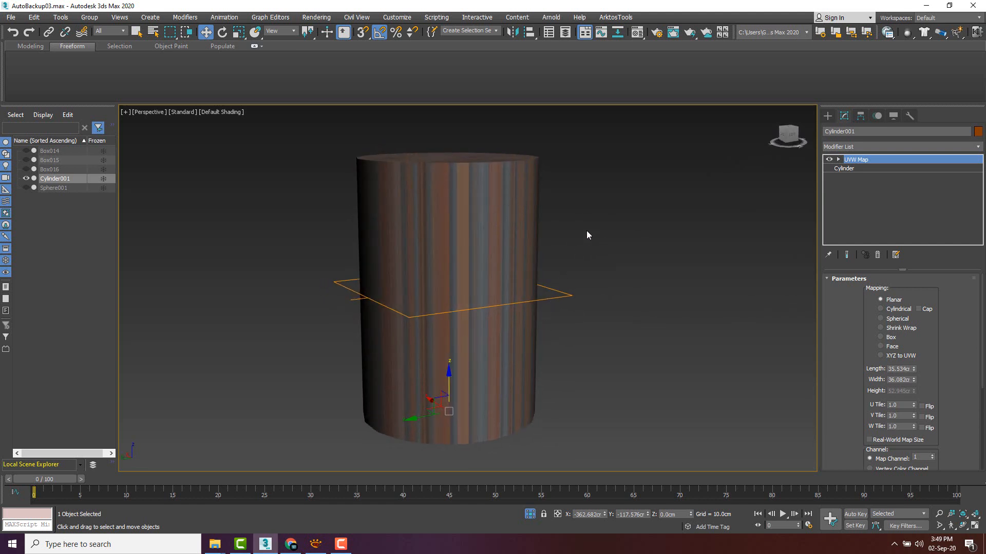
middle_click_drag(587, 235, 595, 250, "alt")
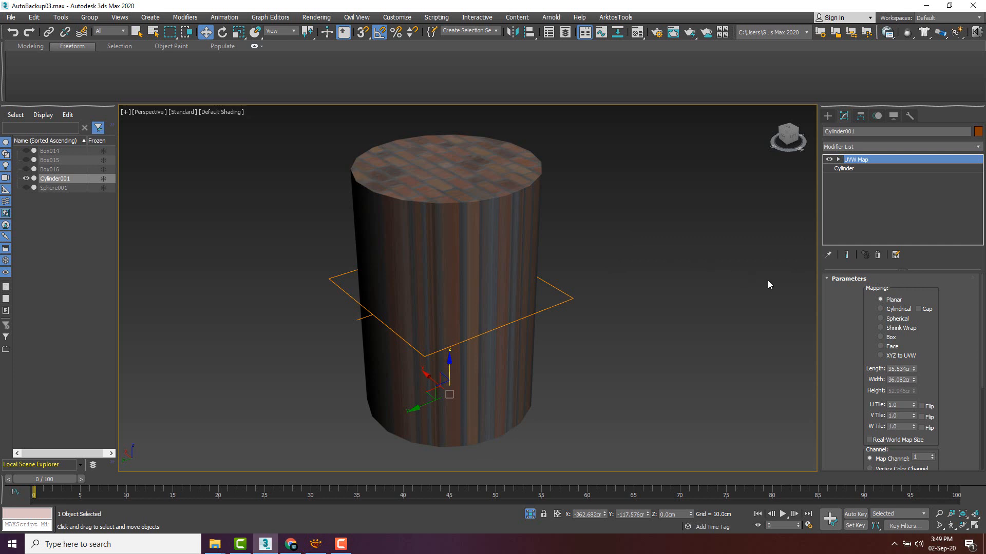
Switch the cylinder's UVW Map to Cylindrical mapping with Cap enabled, and inspect the bricks on its side and end caps.
left_click(881, 308)
middle_click_drag(590, 240, 487, 226, "alt")
middle_click_drag(440, 202, 492, 245, "alt")
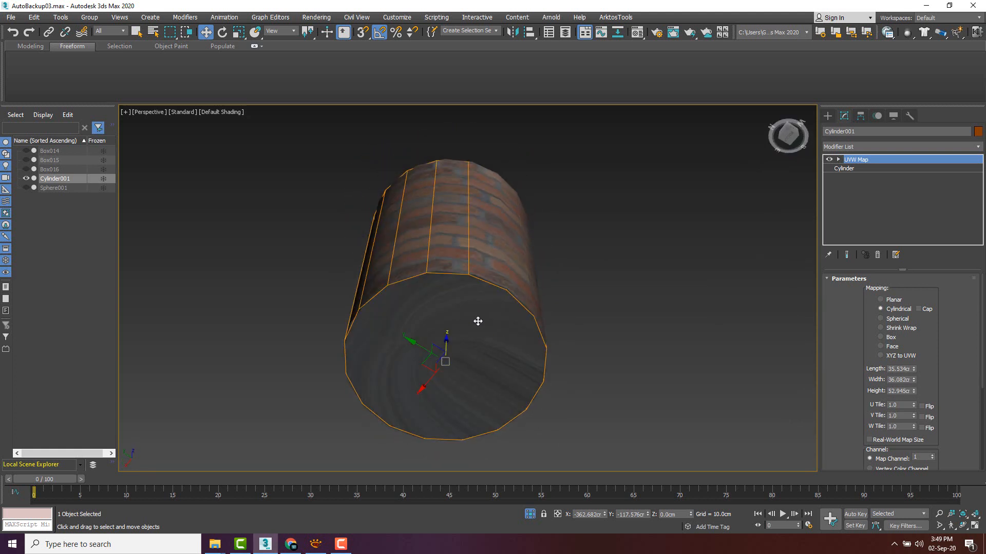
middle_click_drag(475, 321, 565, 294, "alt")
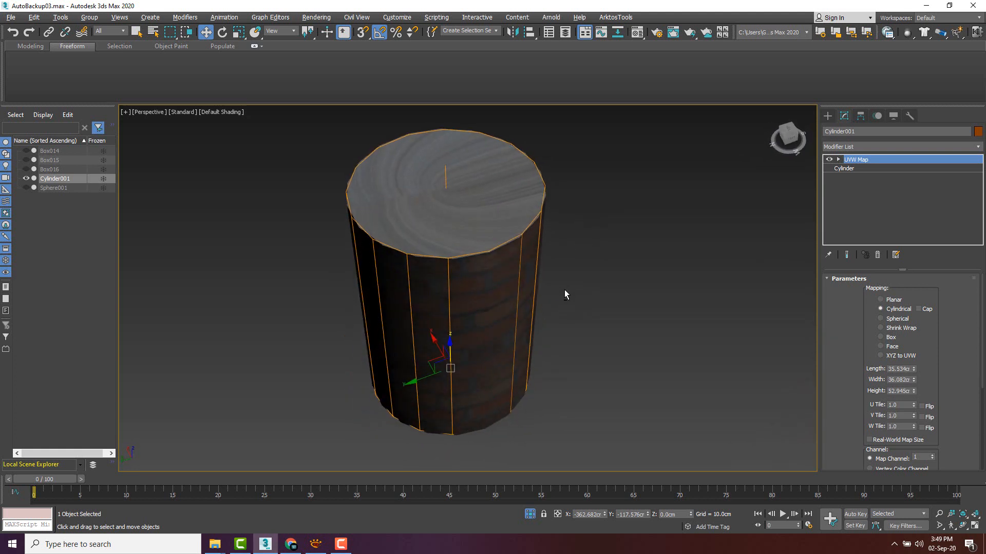
left_click(924, 310)
middle_click_drag(611, 256, 635, 241, "alt")
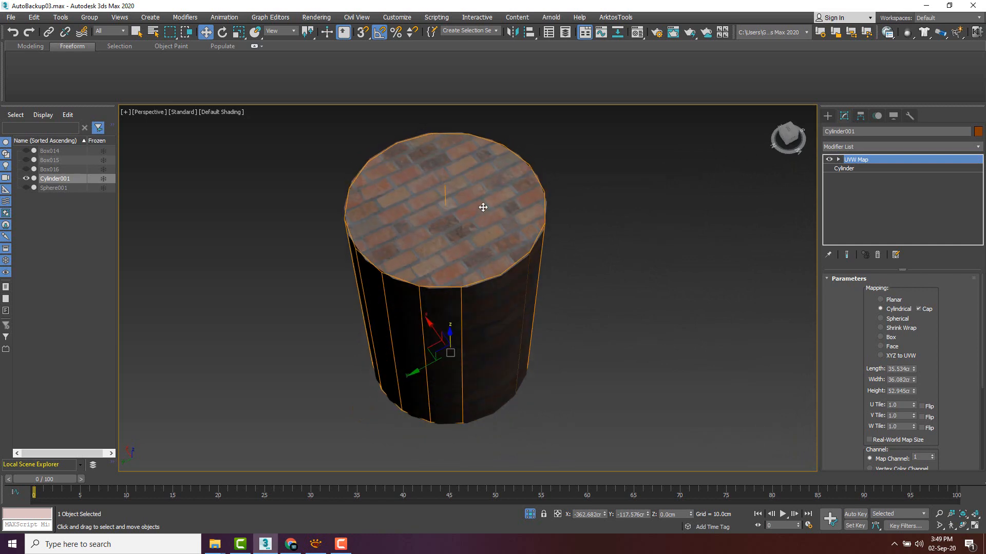
middle_click_drag(483, 207, 537, 270, "alt")
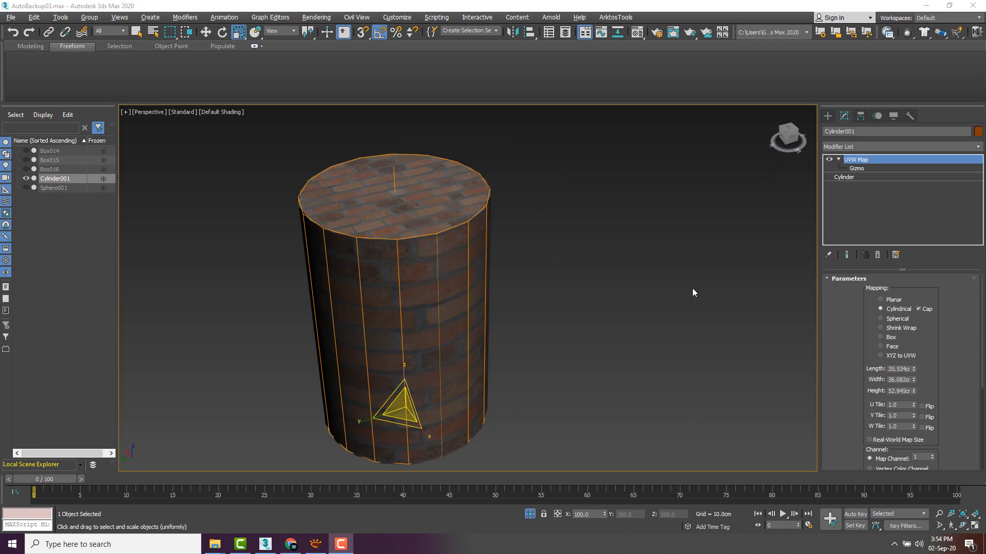
Convert the brick-textured cylinder to an Editable Poly.
middle_click_drag(626, 286, 656, 283)
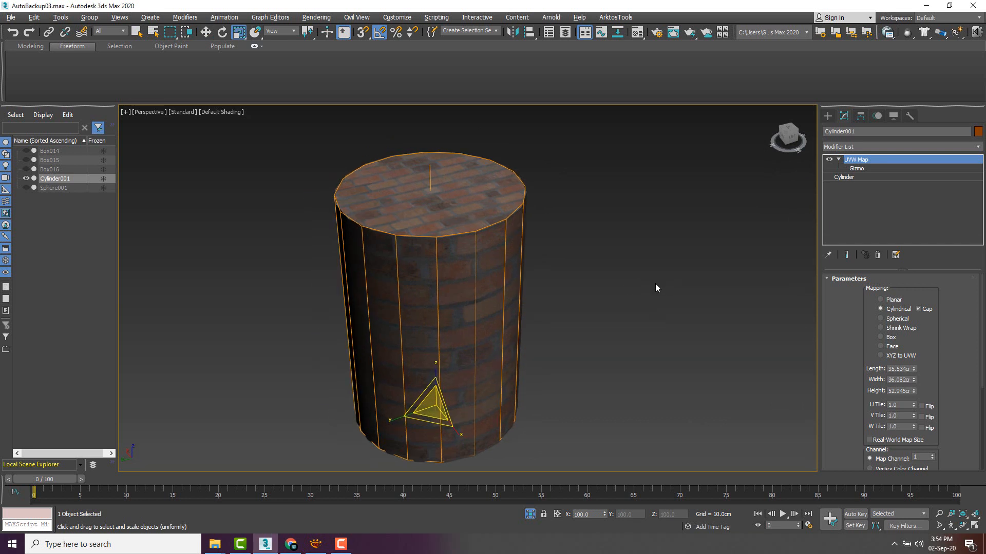
right_click(465, 286)
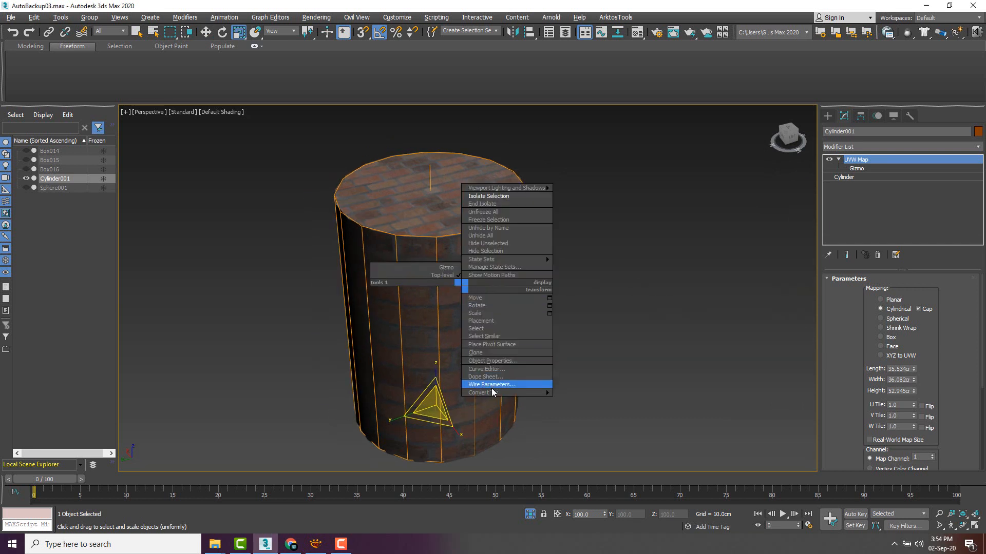
mouse_move(493, 393)
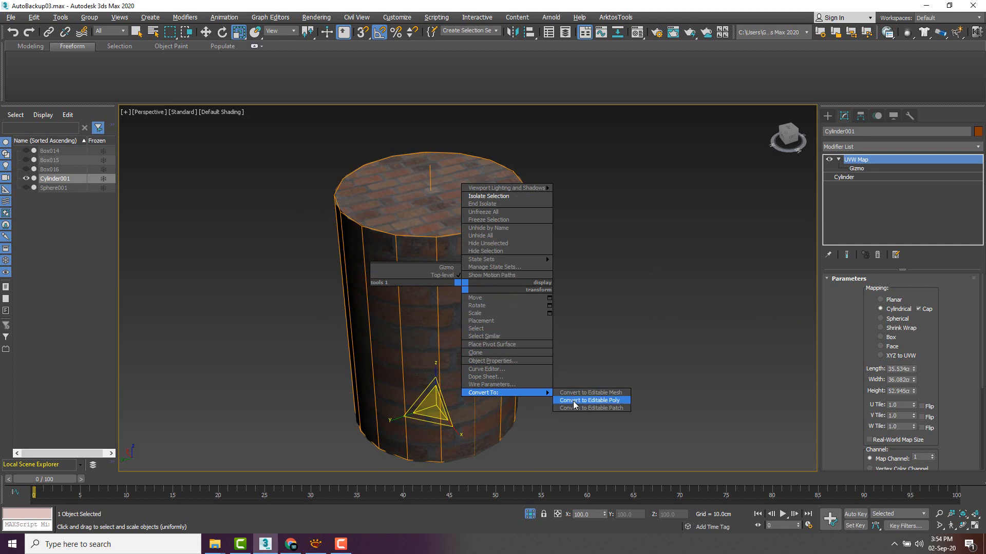
left_click(574, 401)
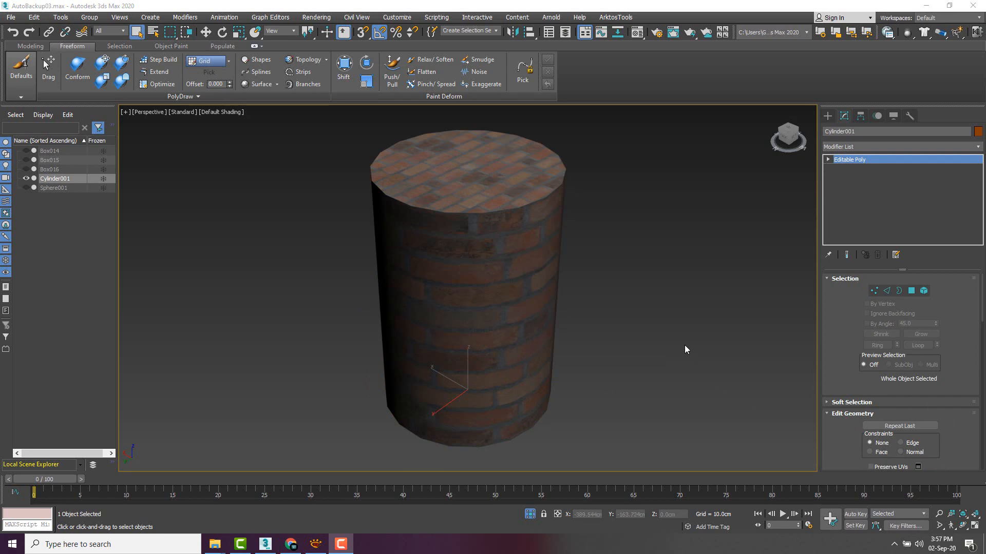
Unhide all objects in the scene and select the blue sphere beside the cylinder.
right_click(652, 346)
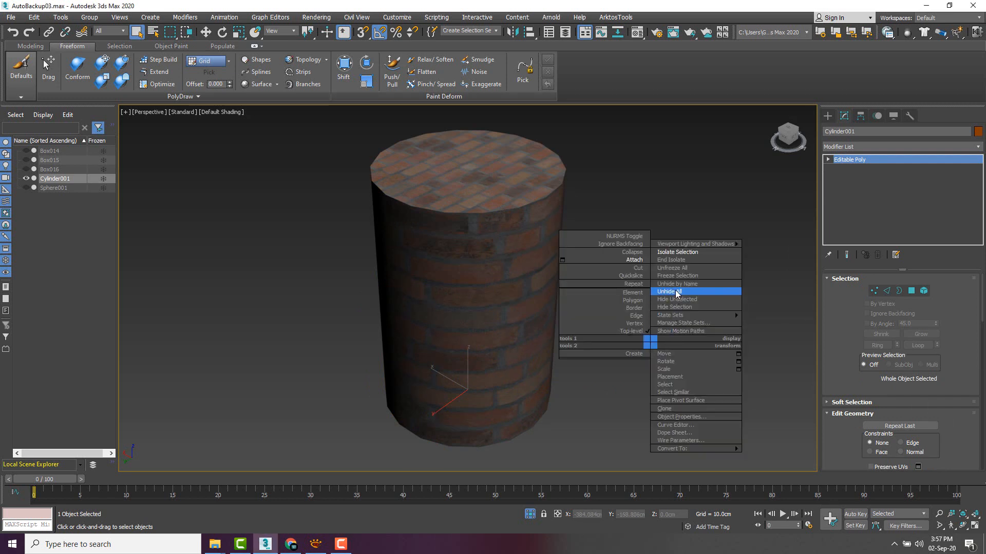
left_click(676, 293)
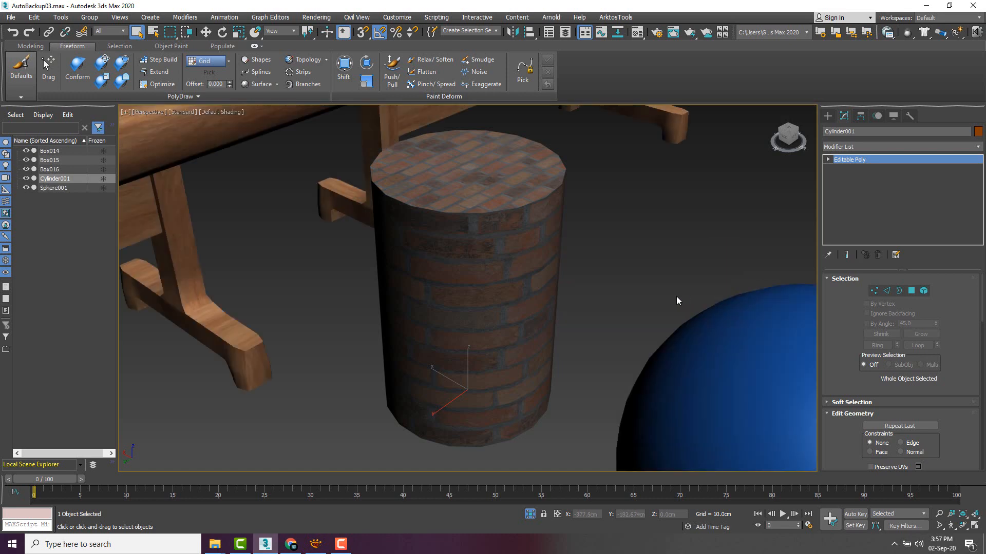
scroll(676, 296, "down", 3)
middle_click_drag(596, 303, 441, 307)
middle_click_drag(590, 332, 587, 317, "alt")
left_click(534, 334)
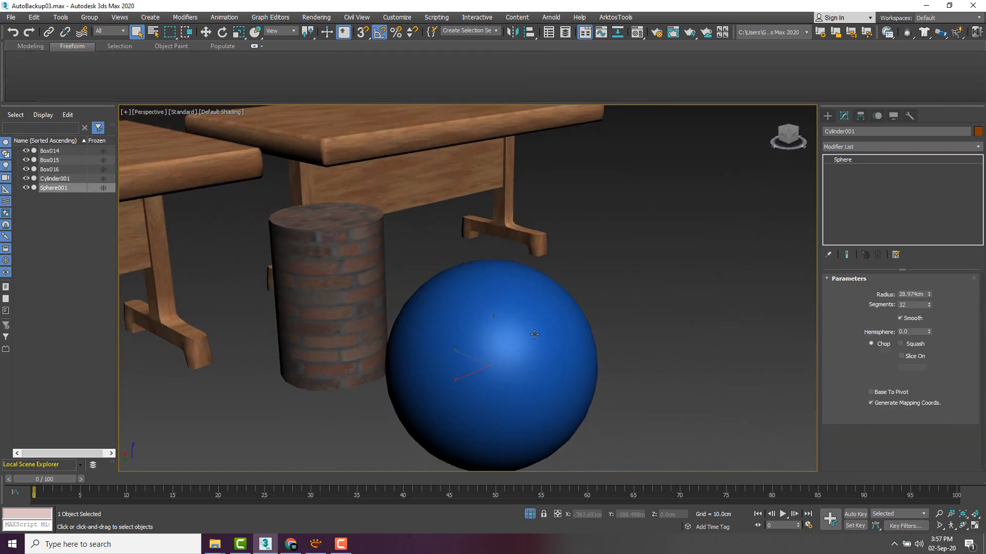
scroll(602, 289, "down", 5)
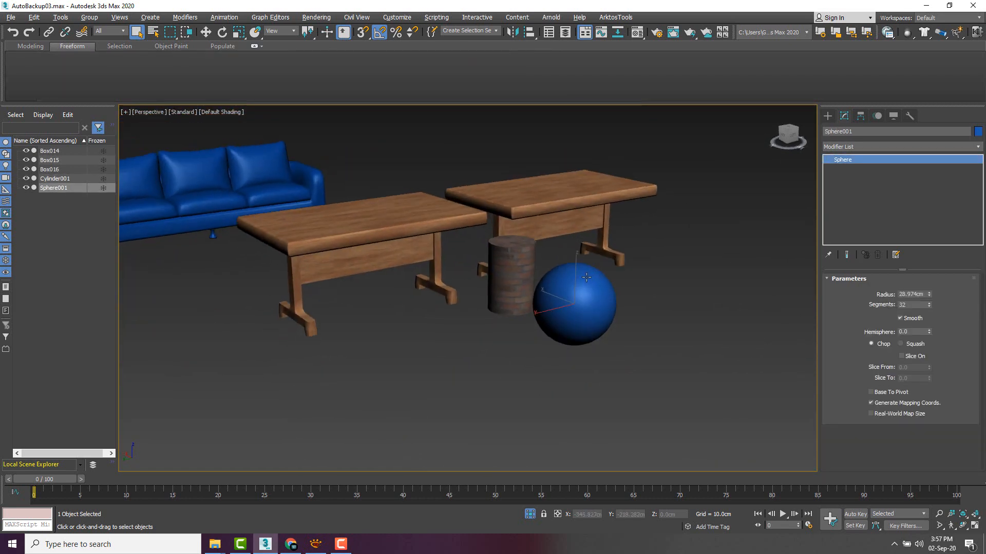